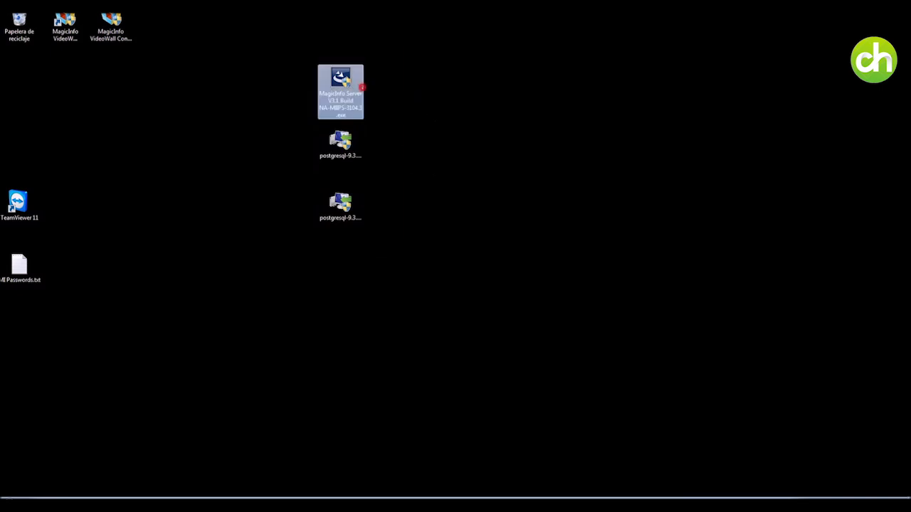
# Run postgresql-9.3.8-1-windows.exe as administrator and approve the UAC prompt.
pyautogui.click(346, 153)
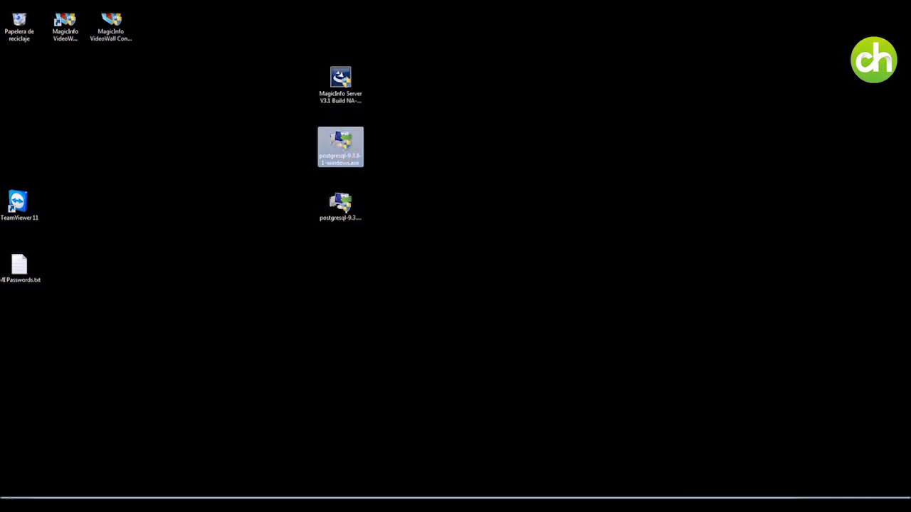
pyautogui.press('Down')
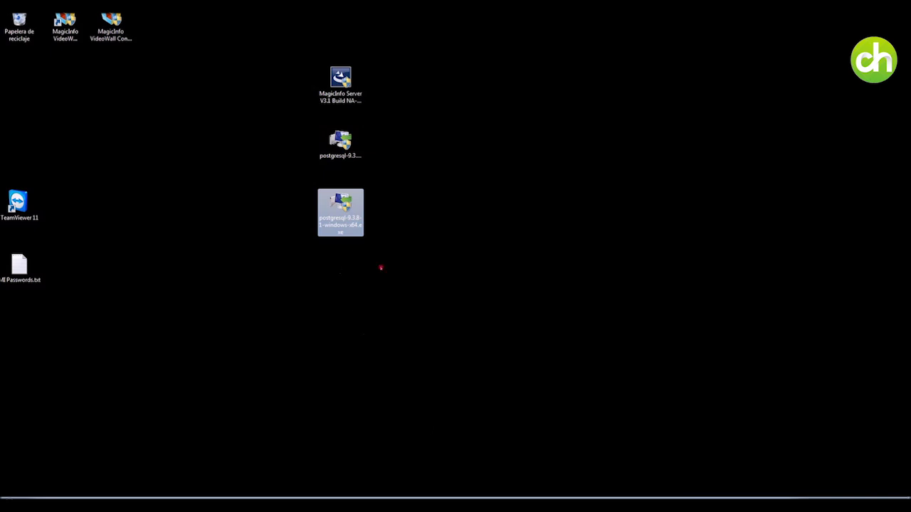
pyautogui.rightClick(347, 147)
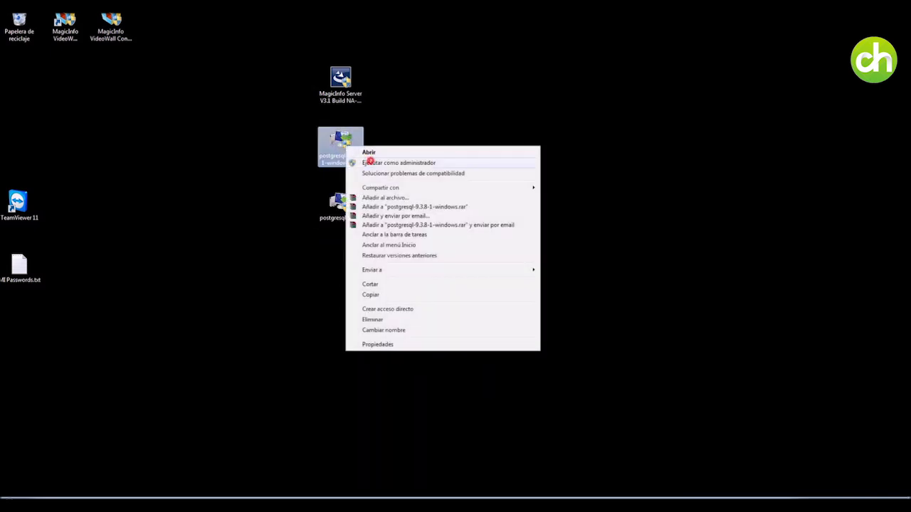
pyautogui.click(369, 152)
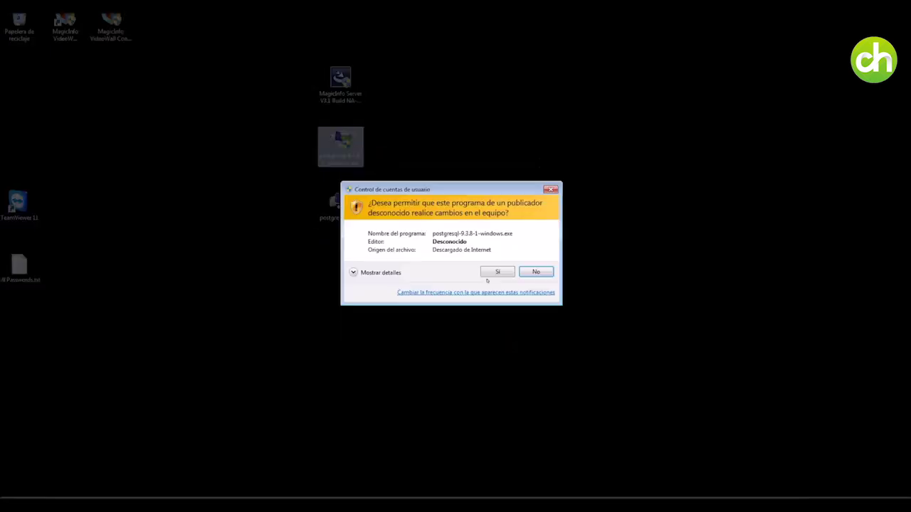
pyautogui.click(491, 267)
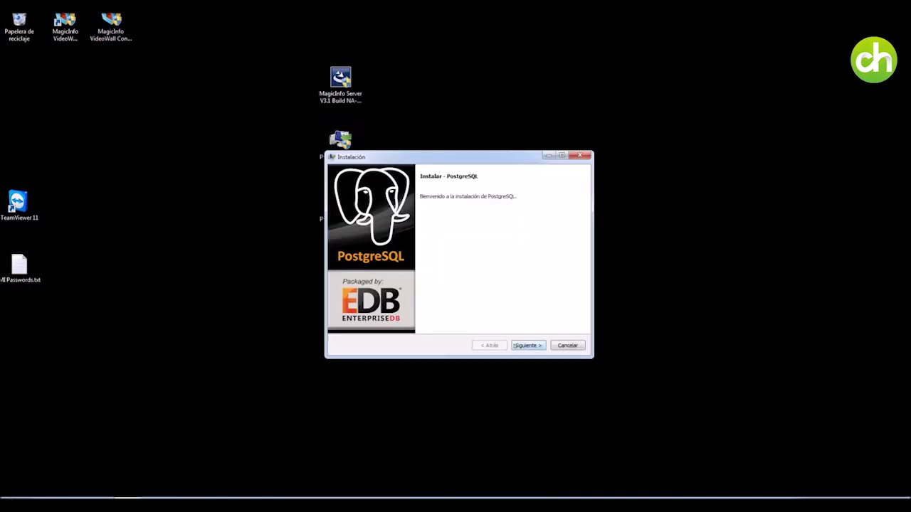
# Keep the default install and data directories and set the PostgreSQL superuser password.
pyautogui.click(519, 348)
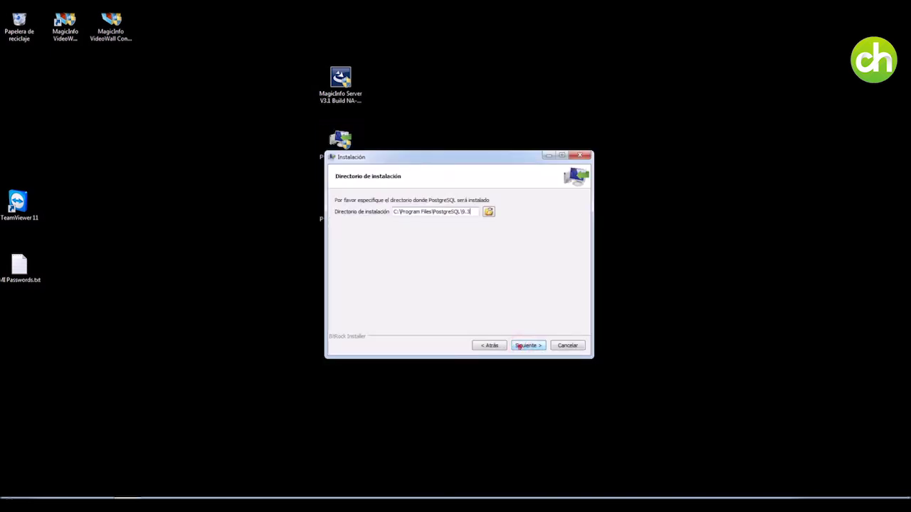
pyautogui.click(520, 347)
pyautogui.click(519, 346)
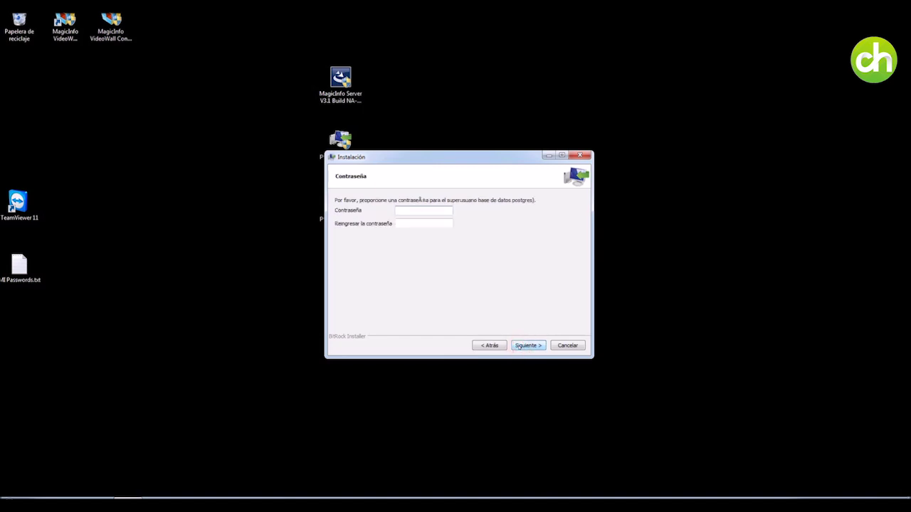
pyautogui.write('***********')
pyautogui.press('Tab')
pyautogui.write('***********')
pyautogui.click(525, 345)
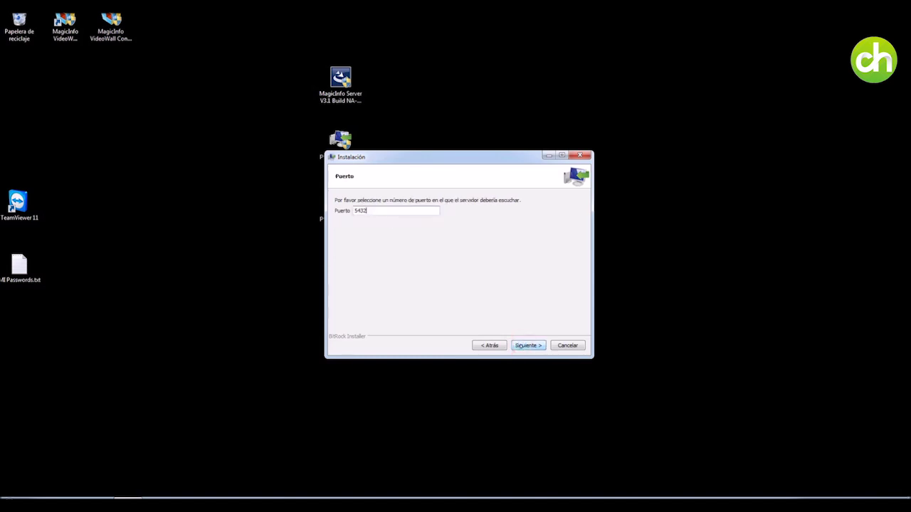
# Keep port 5432, install PostgreSQL, and finish without launching Stack Builder.
pyautogui.click(524, 347)
pyautogui.click(522, 346)
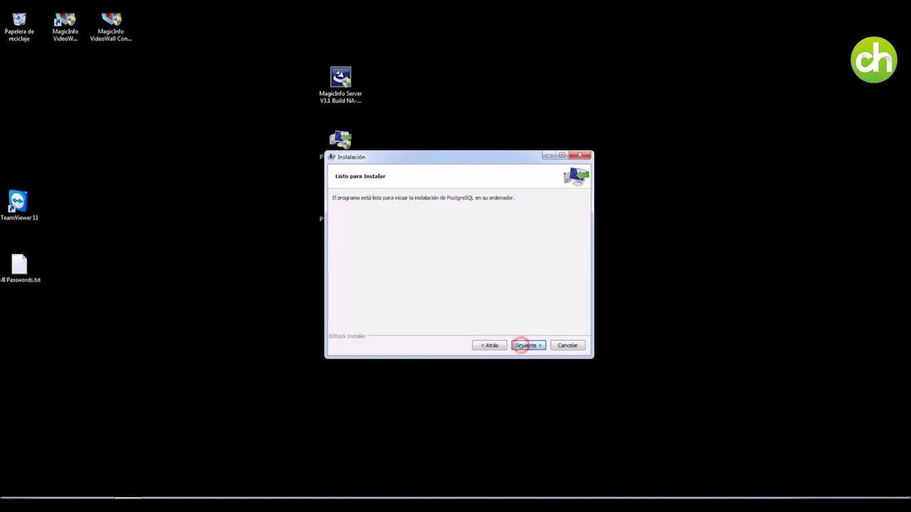
pyautogui.click(521, 345)
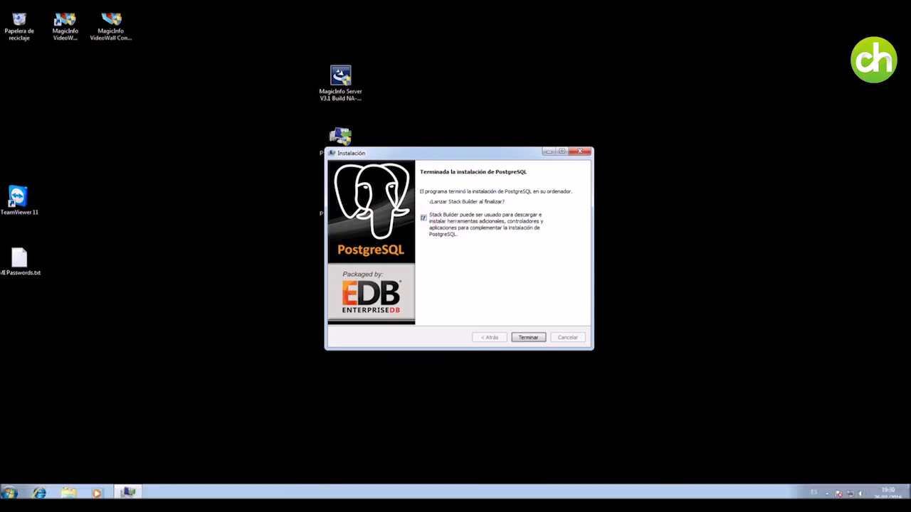
pyautogui.click(424, 217)
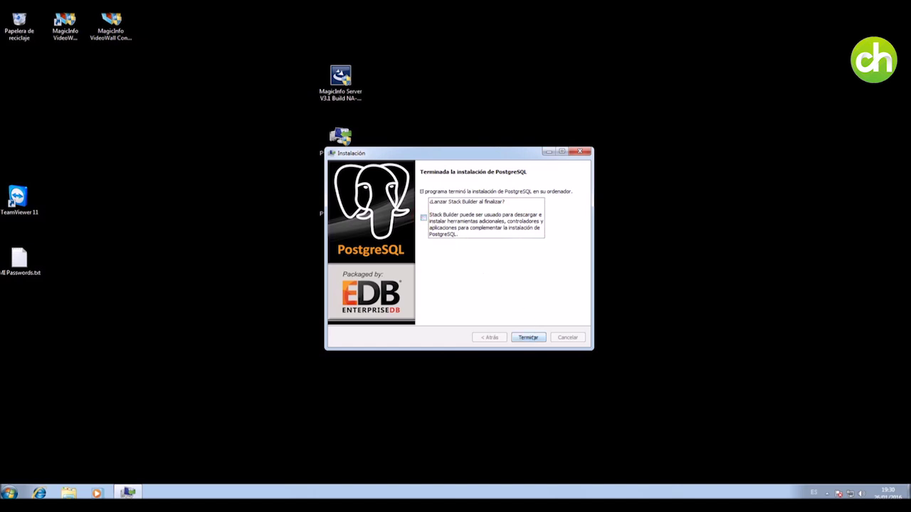
pyautogui.click(532, 336)
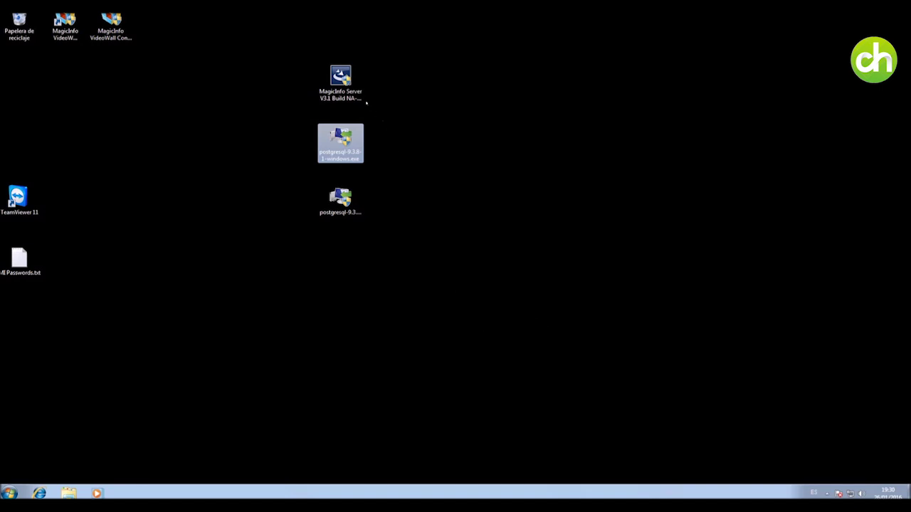
pyautogui.click(342, 83)
# Run the MagicInfo Server V3.1 installer as administrator and approve the UAC prompt.
pyautogui.rightClick(344, 86)
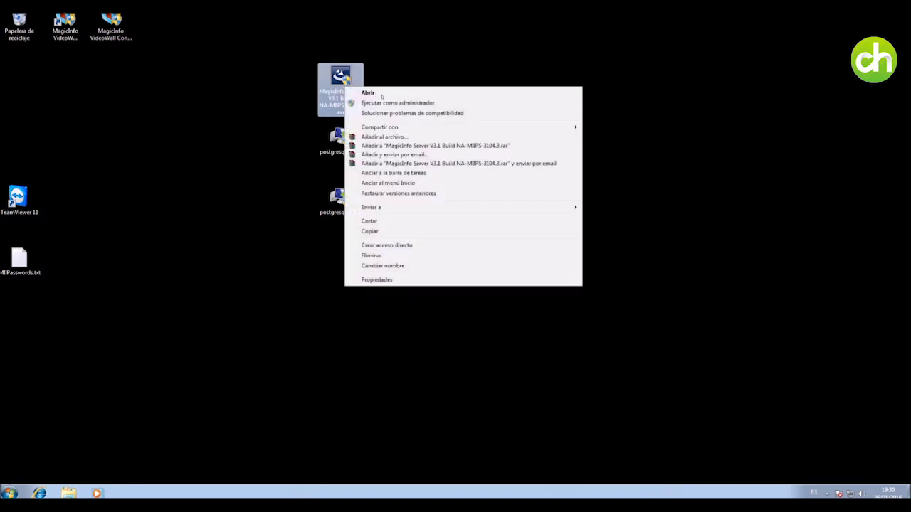
pyautogui.click(387, 103)
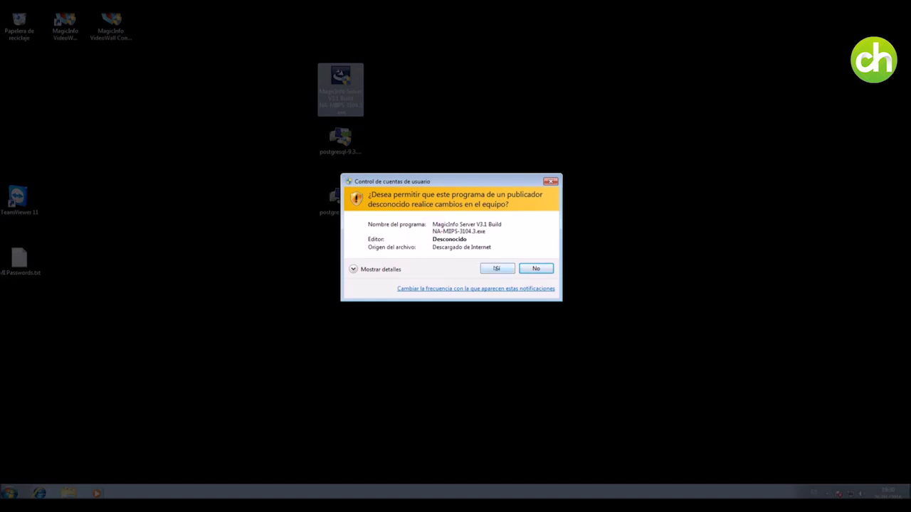
pyautogui.click(497, 269)
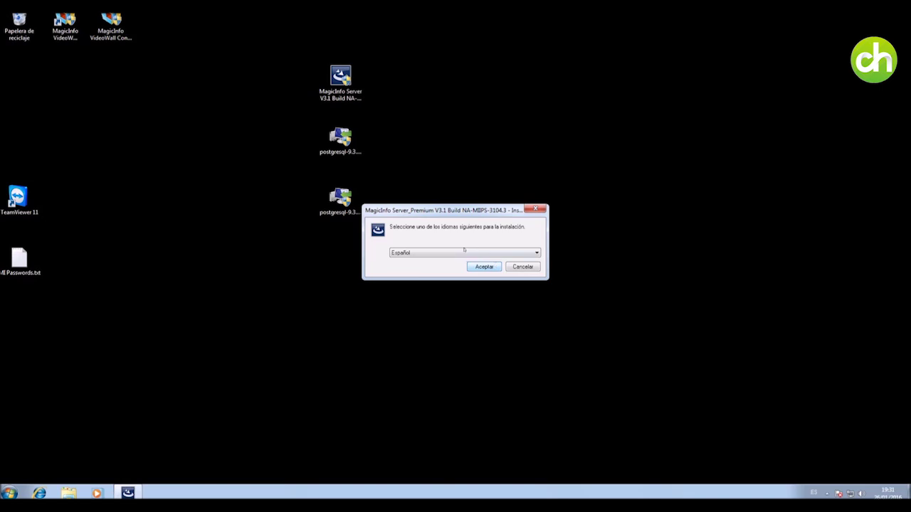
# Confirm Español as the setup language and wait for the InstallShield welcome page.
pyautogui.click(463, 251)
pyautogui.click(463, 250)
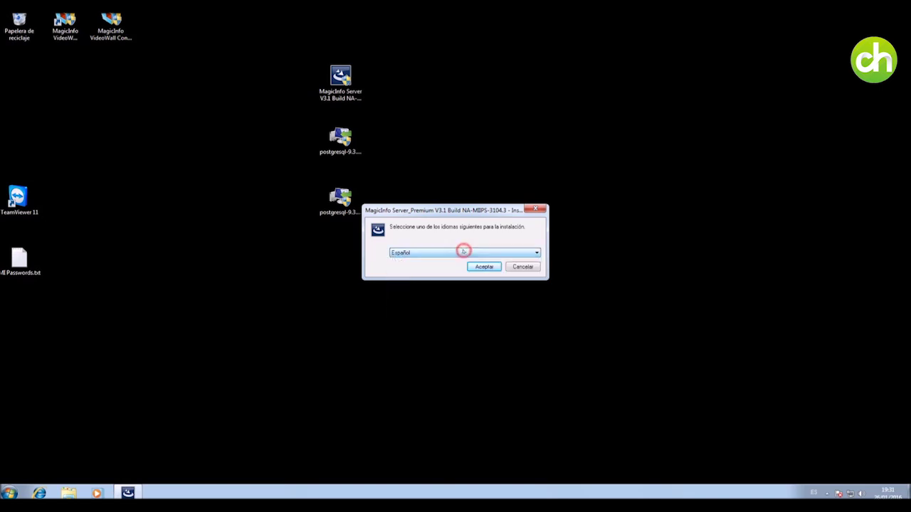
pyautogui.click(484, 266)
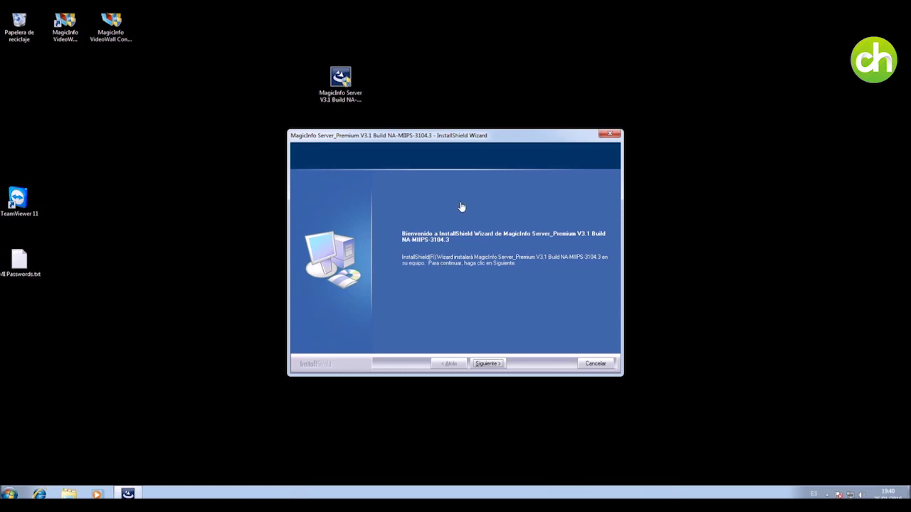
pyautogui.click(458, 200)
# Accept the MagicInfo licence and keep the Completa installation type.
pyautogui.click(492, 364)
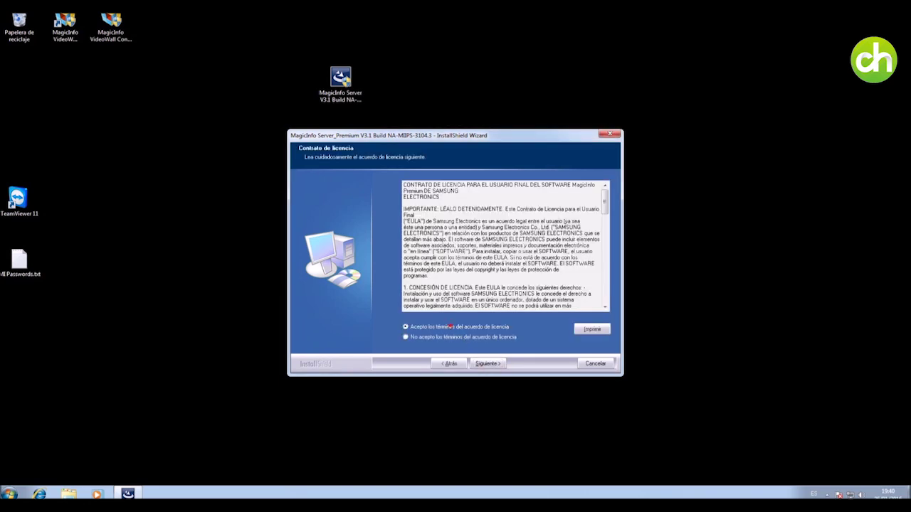
pyautogui.click(488, 364)
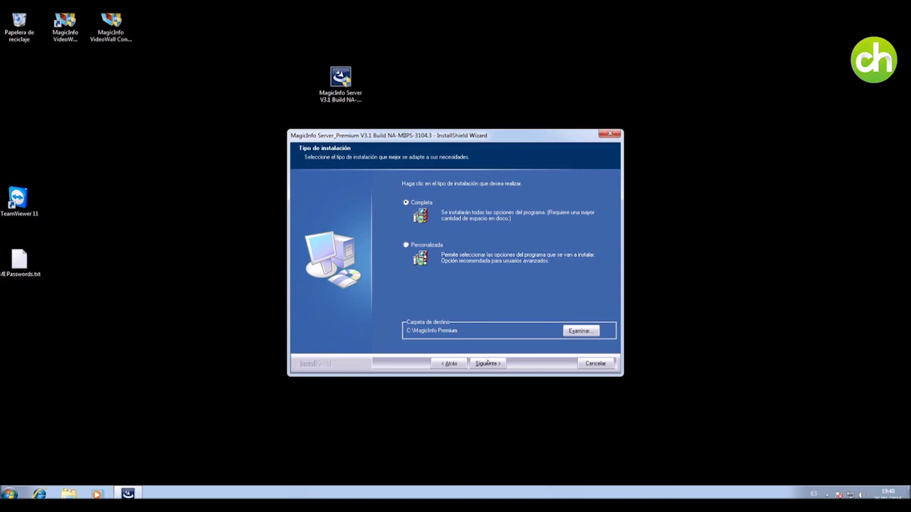
pyautogui.click(426, 244)
pyautogui.click(415, 203)
pyautogui.click(478, 363)
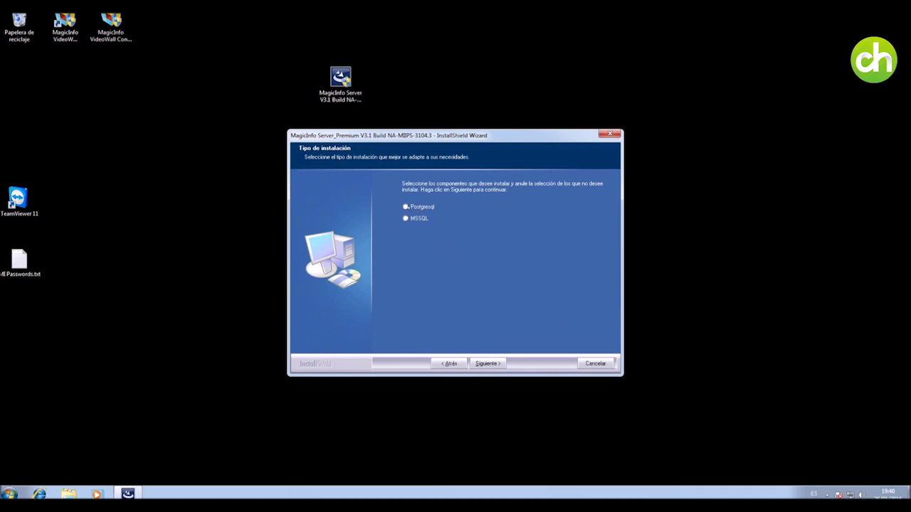
# Choose Postgresql as the database and enter the user name.
pyautogui.click(406, 206)
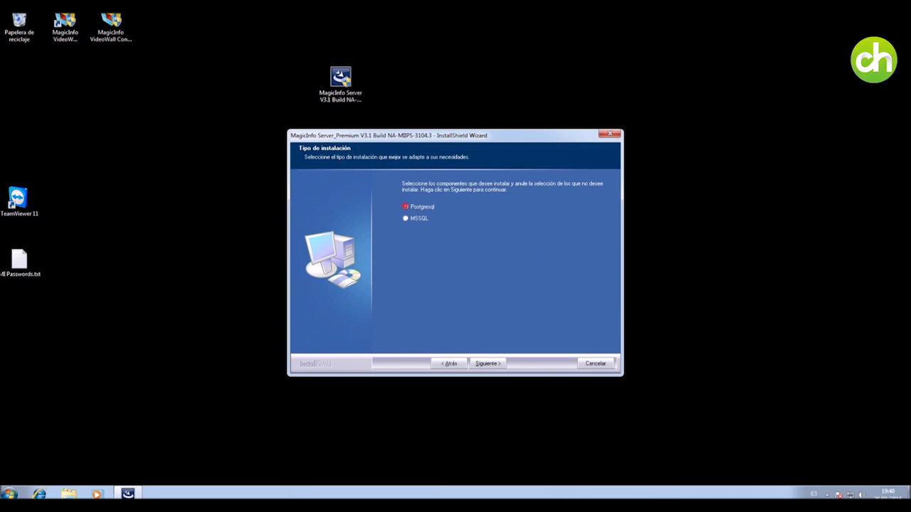
pyautogui.click(488, 363)
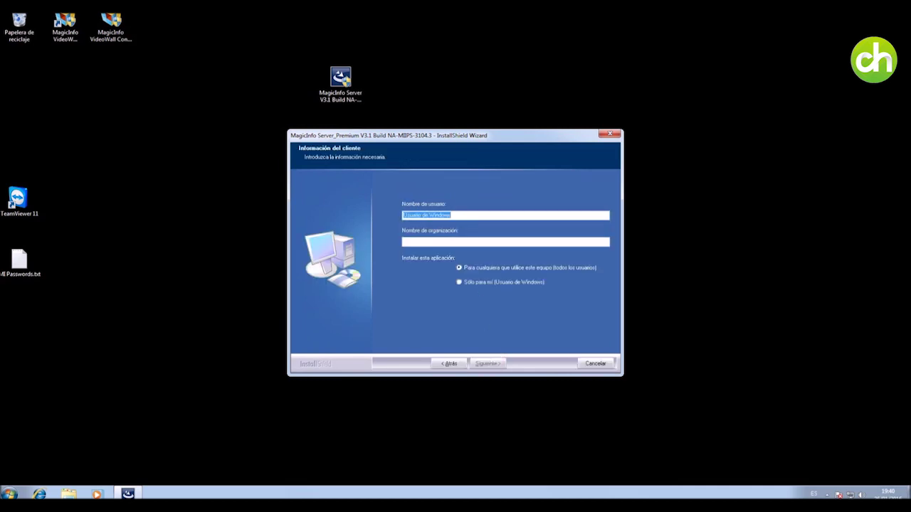
pyautogui.write('Test Chamen')
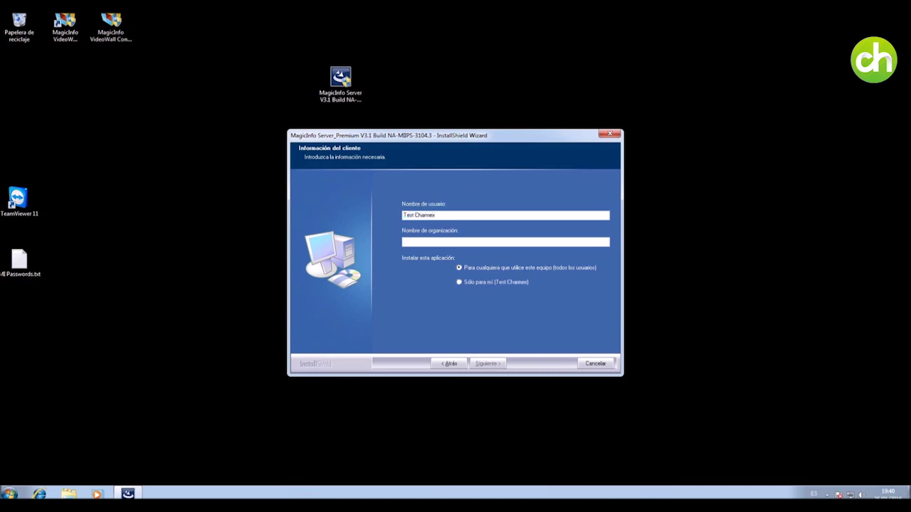
pyautogui.write('Chamex')
# Accept the default Java and PostgreSQL 9.3 paths and enter the postgres password twice.
pyautogui.click(488, 363)
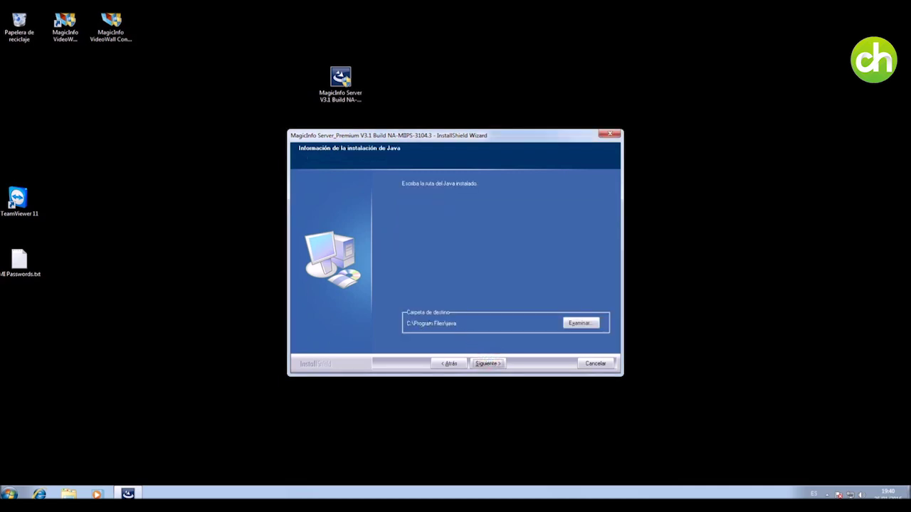
pyautogui.click(487, 362)
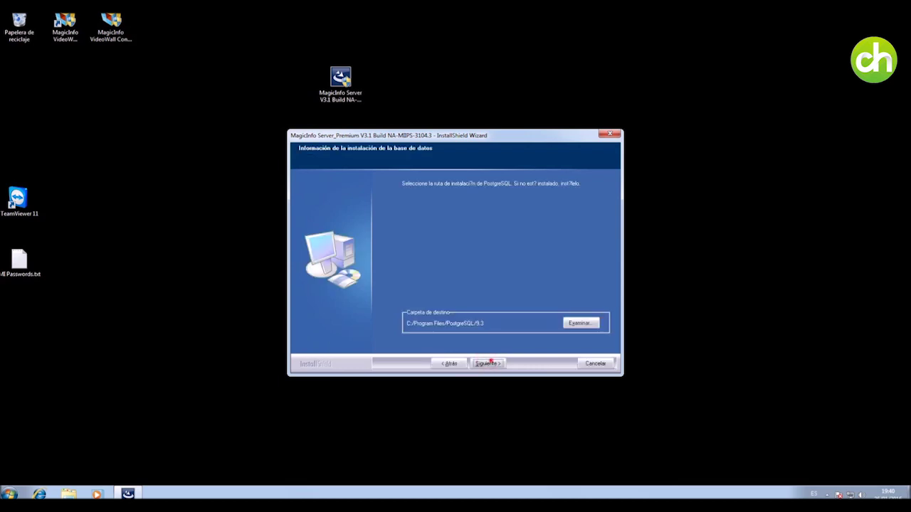
pyautogui.click(488, 363)
pyautogui.click(435, 242)
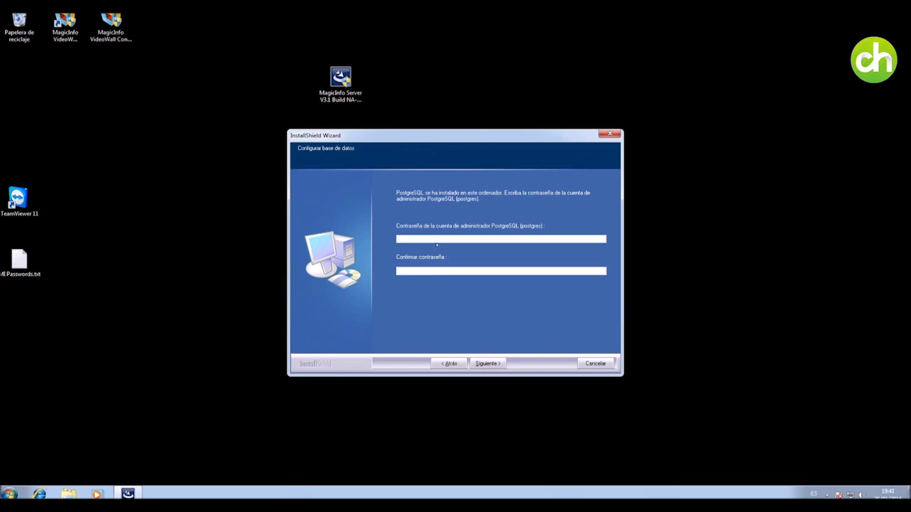
pyautogui.write('•••••••••••')
pyautogui.press('Tab')
pyautogui.write('•••••••')
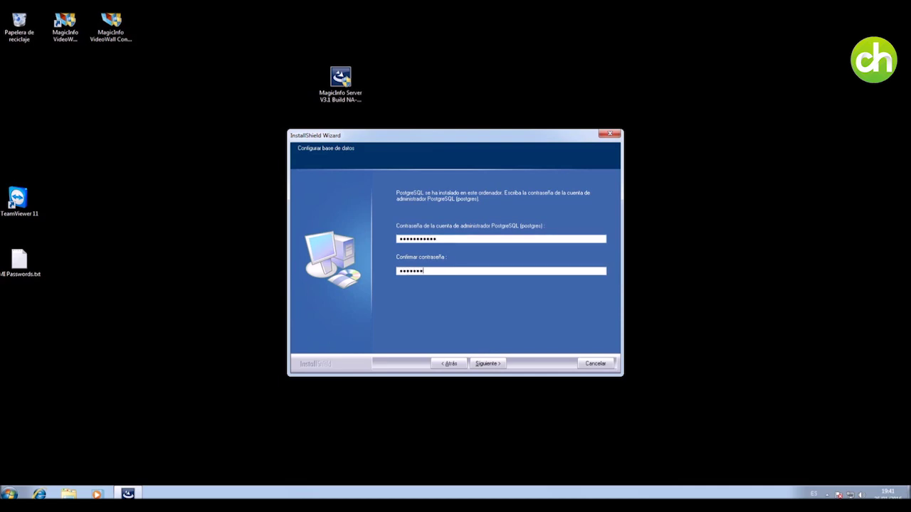
pyautogui.write('••••')
pyautogui.press('Return')
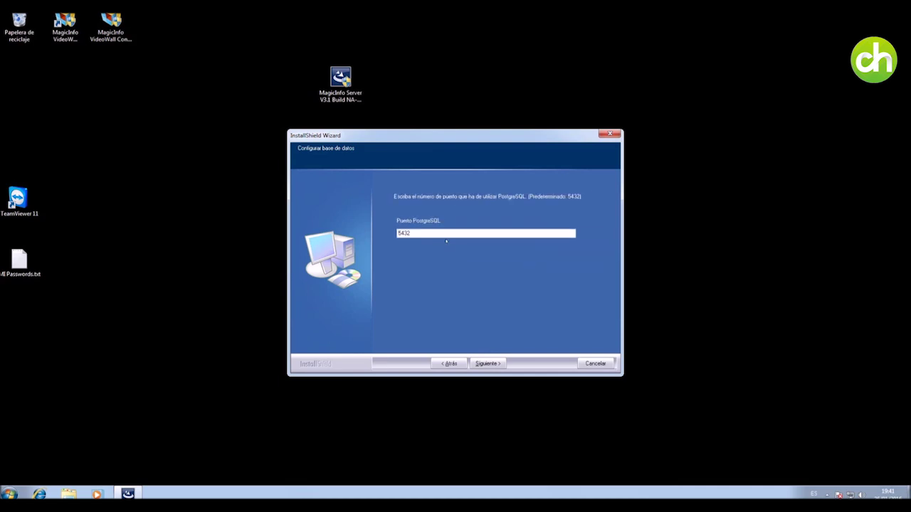
# Keep port 5432 and database magicinfo, and set the magicinfo user's password twice.
pyautogui.doubleClick(418, 233)
pyautogui.click(487, 363)
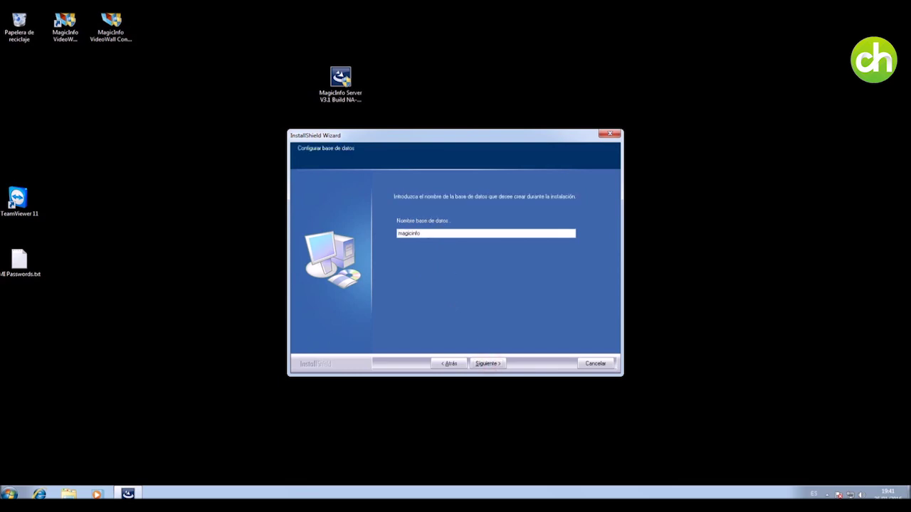
pyautogui.moveTo(427, 233); pyautogui.dragTo(378, 243)
pyautogui.click(490, 364)
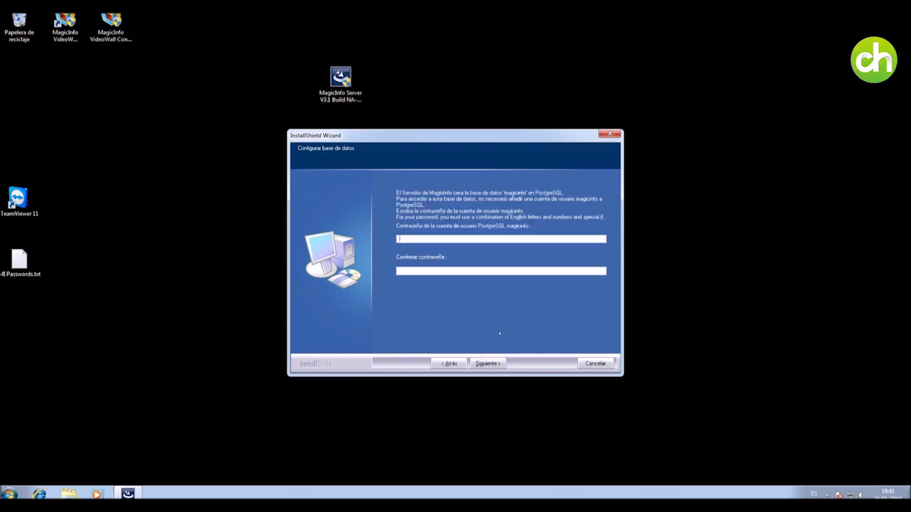
pyautogui.write('••••••••••••')
pyautogui.press('Tab')
pyautogui.write('••••••••')
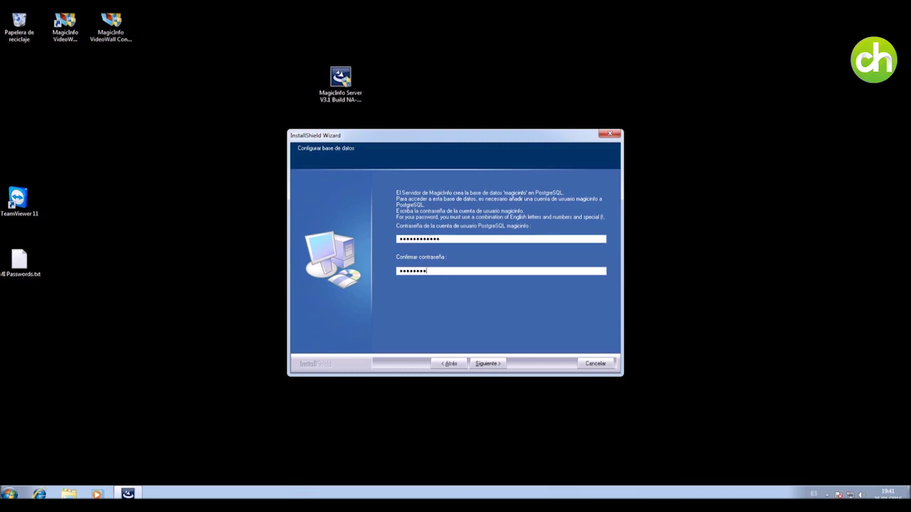
pyautogui.write('••••')
pyautogui.click(487, 363)
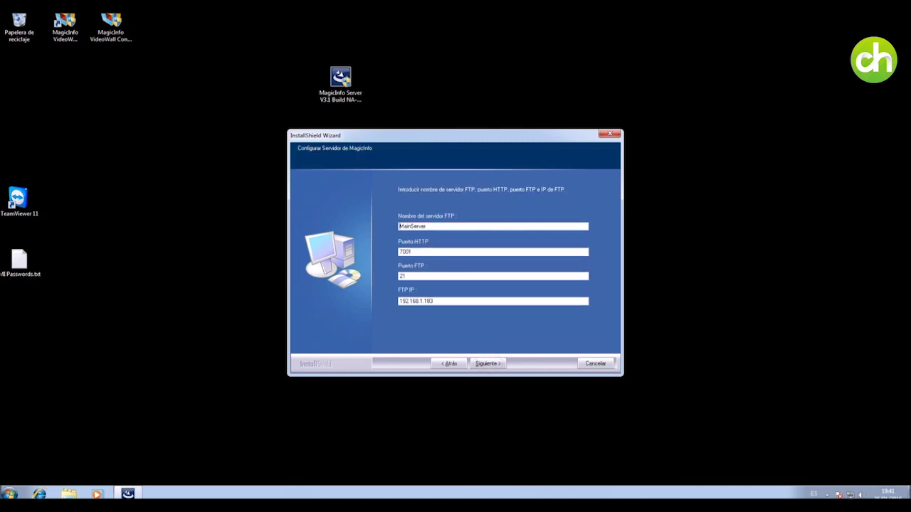
# Run ipconfig in cmd to verify the IPv4 address 192.168.1.183, then accept the FTP settings.
pyautogui.doubleClick(441, 300)
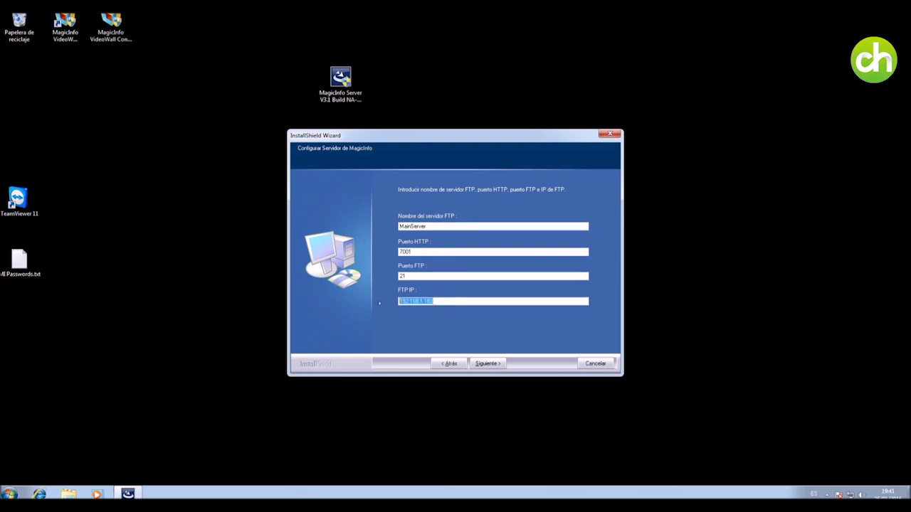
pyautogui.press('super+r')
pyautogui.write('cmd')
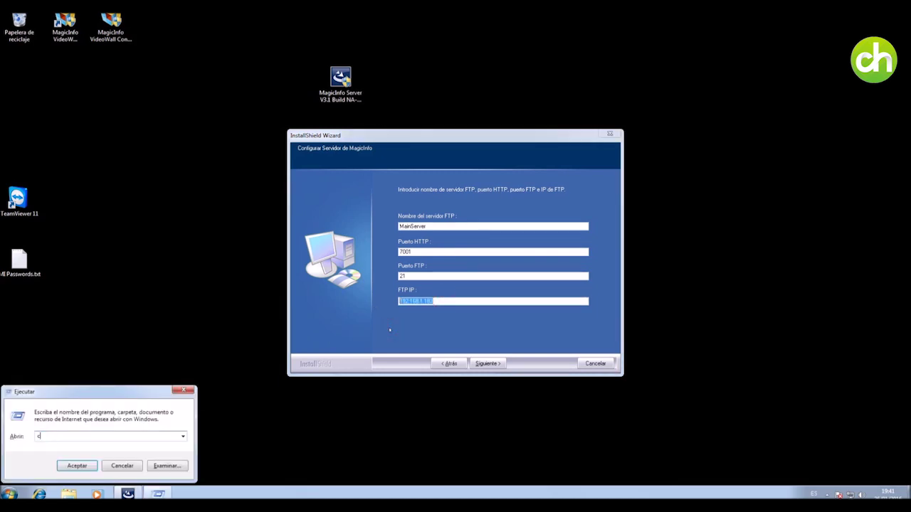
pyautogui.press('Return')
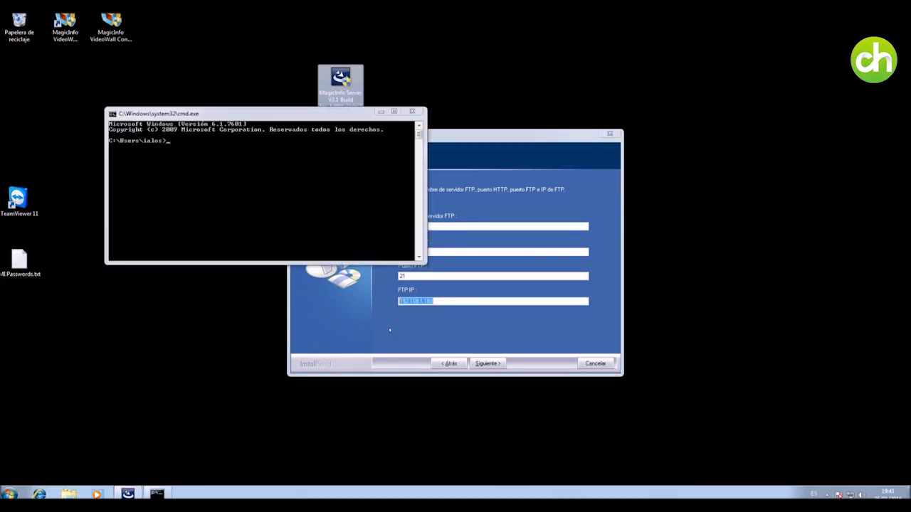
pyautogui.click(273, 156)
pyautogui.write('ipconfig')
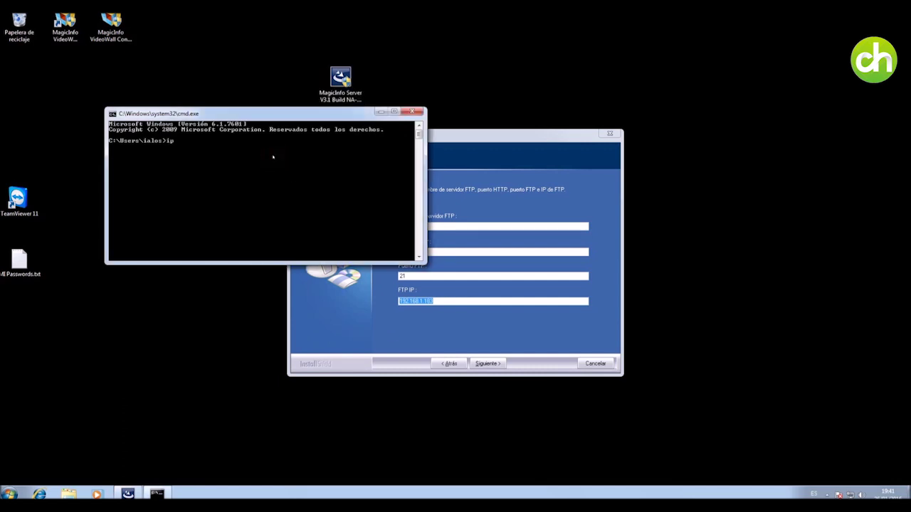
pyautogui.press('Return')
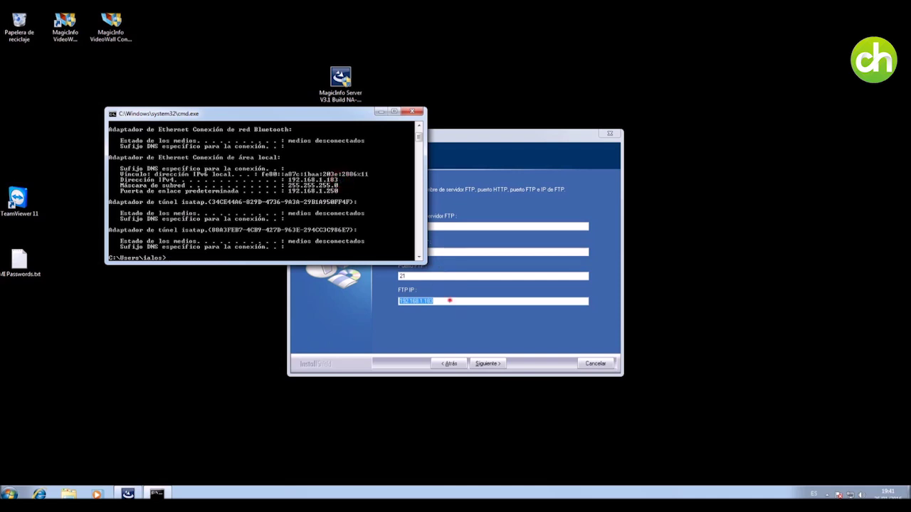
pyautogui.click(450, 301)
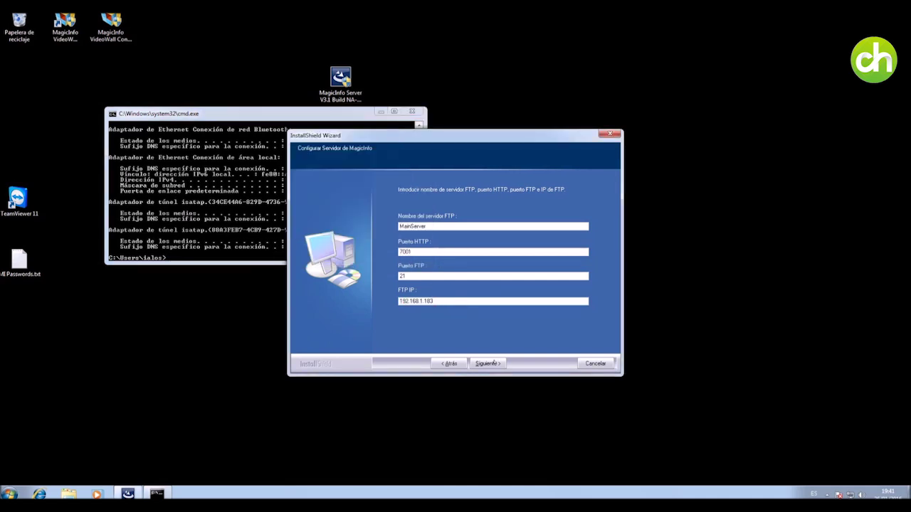
pyautogui.click(493, 363)
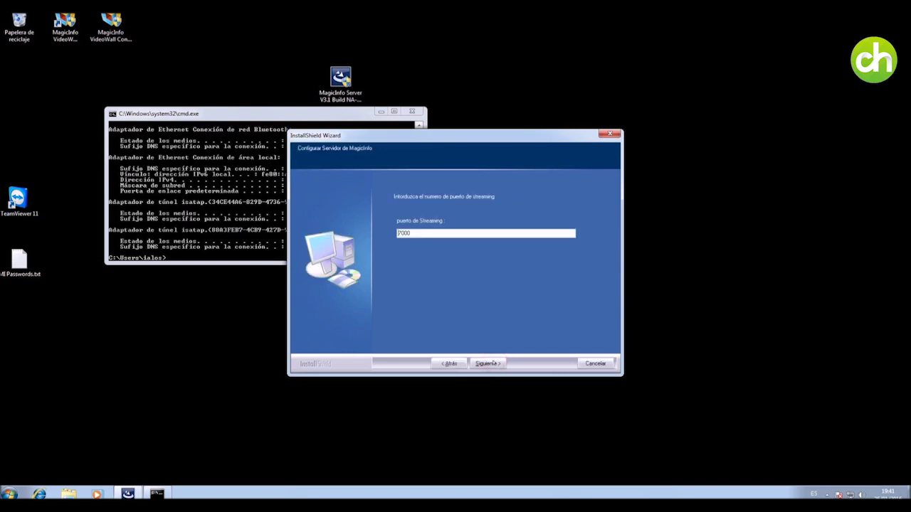
# Keep streaming port 7000 and HTTP defaults, and enter and confirm the admin password.
pyautogui.click(493, 363)
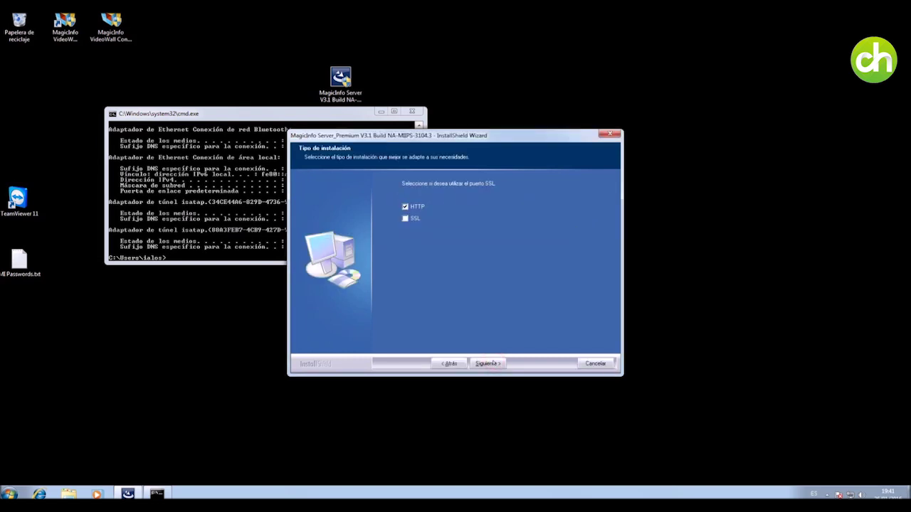
pyautogui.click(492, 362)
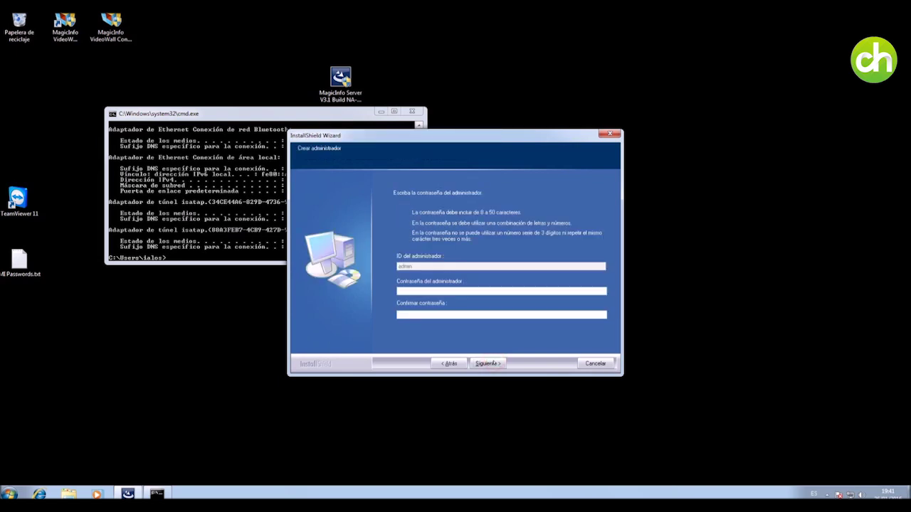
pyautogui.write('admin123456')
pyautogui.press('Tab')
pyautogui.write('admin123456')
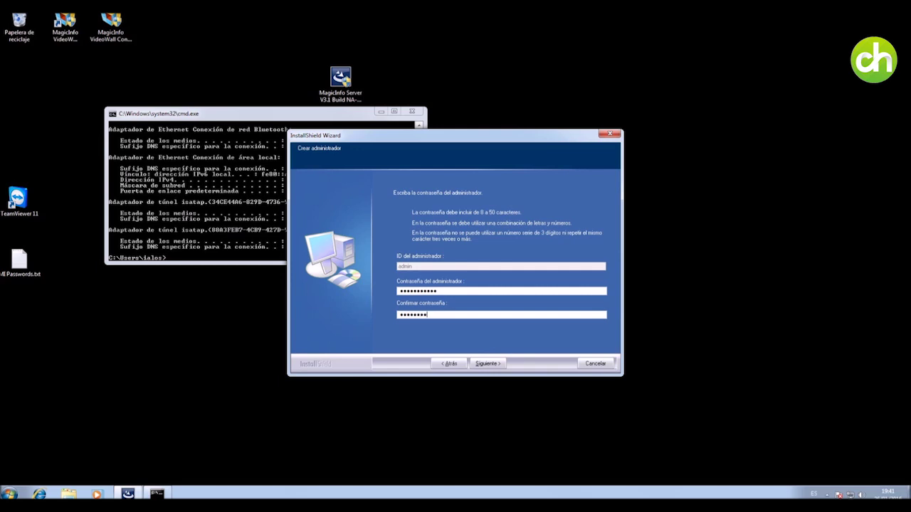
pyautogui.click(491, 364)
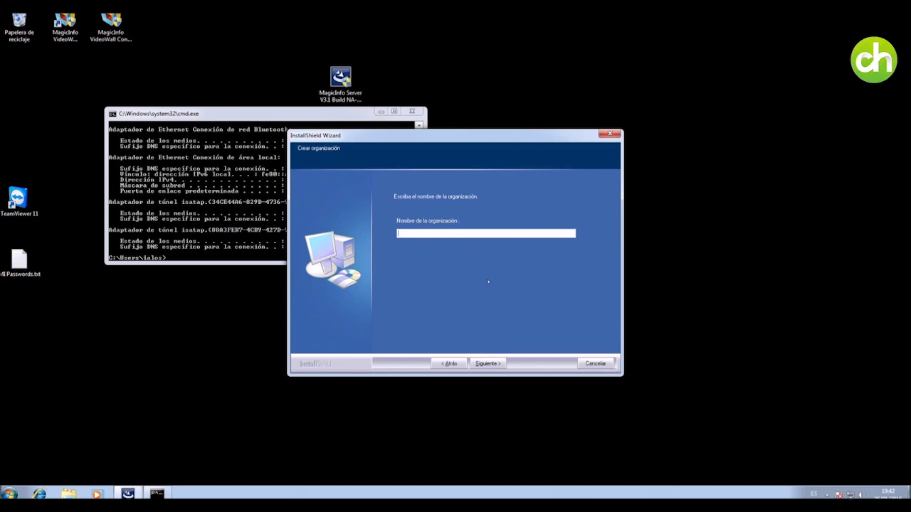
# Name the organization 'Charmex Test Server' and enter the administrator ID and password.
pyautogui.write('Charmex Test Server')
pyautogui.click(487, 363)
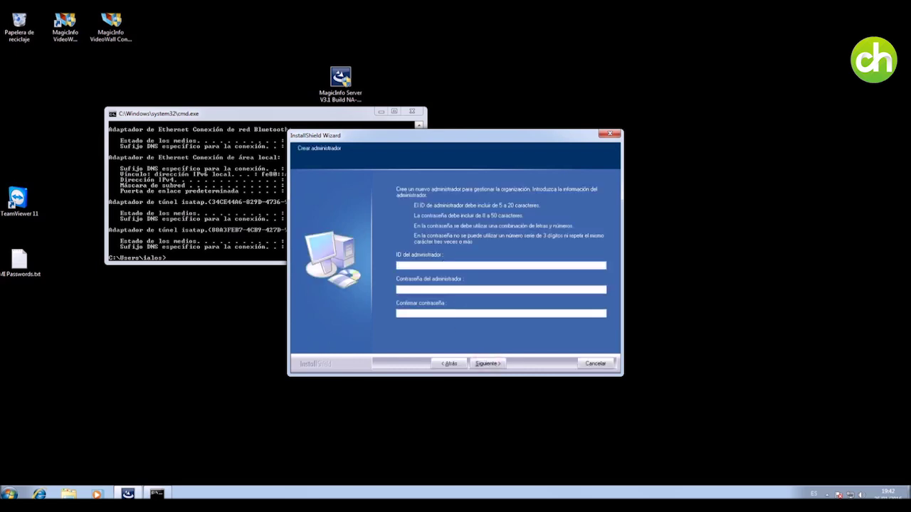
pyautogui.write('administrador')
pyautogui.press('Tab')
pyautogui.write('M')
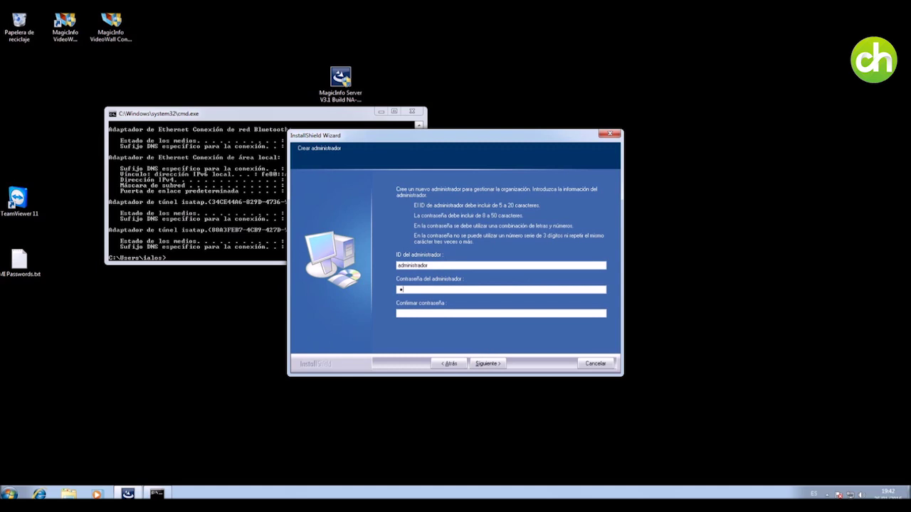
pyautogui.write('agicinfo1!')
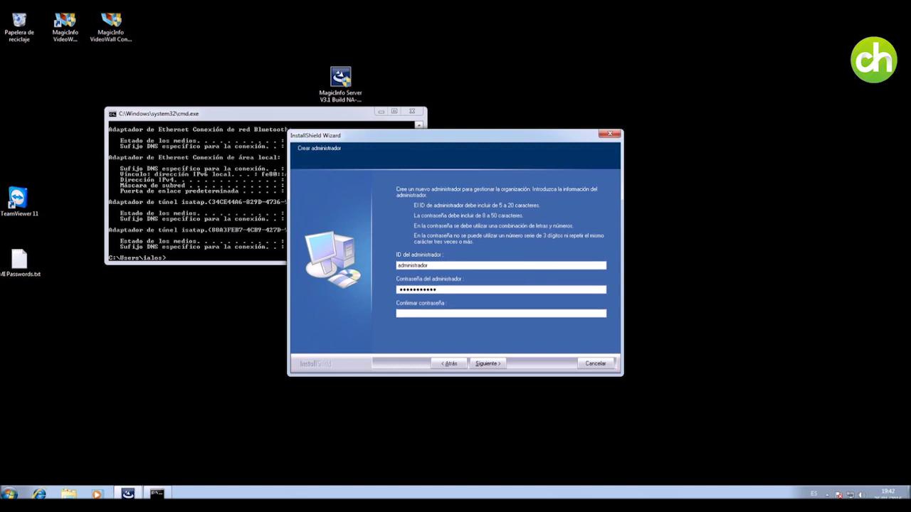
pyautogui.press('Tab')
pyautogui.write('Magicinfo1!')
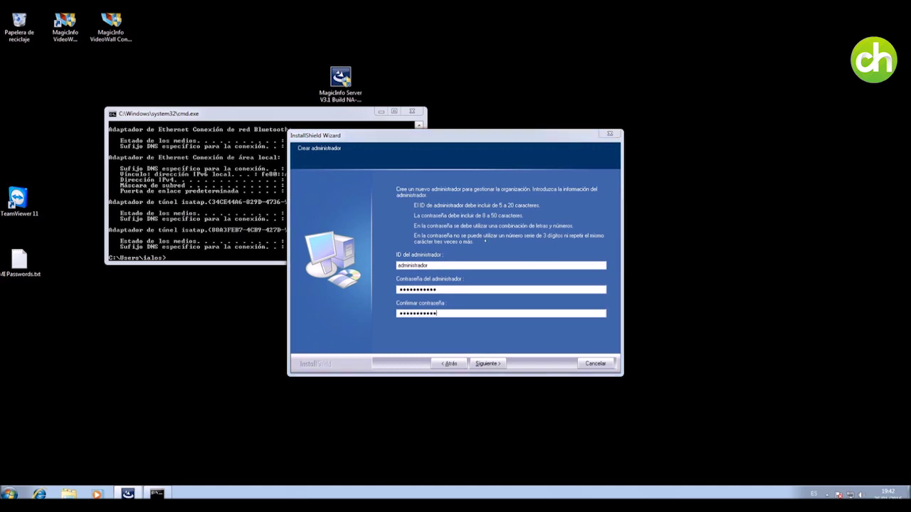
pyautogui.press('Return')
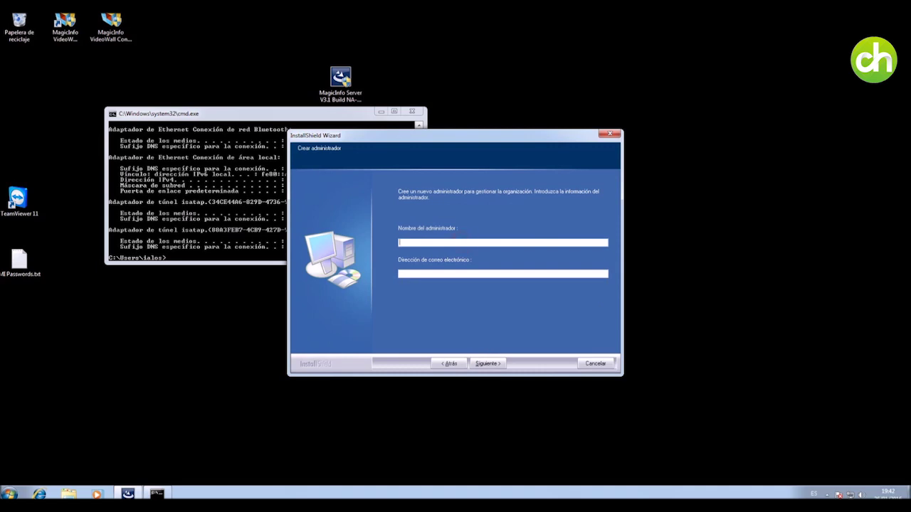
# Enter the administrator's name and e-mail, skip SMTP, and review the installation summary.
pyautogui.write('Charmex')
pyautogui.press('Tab')
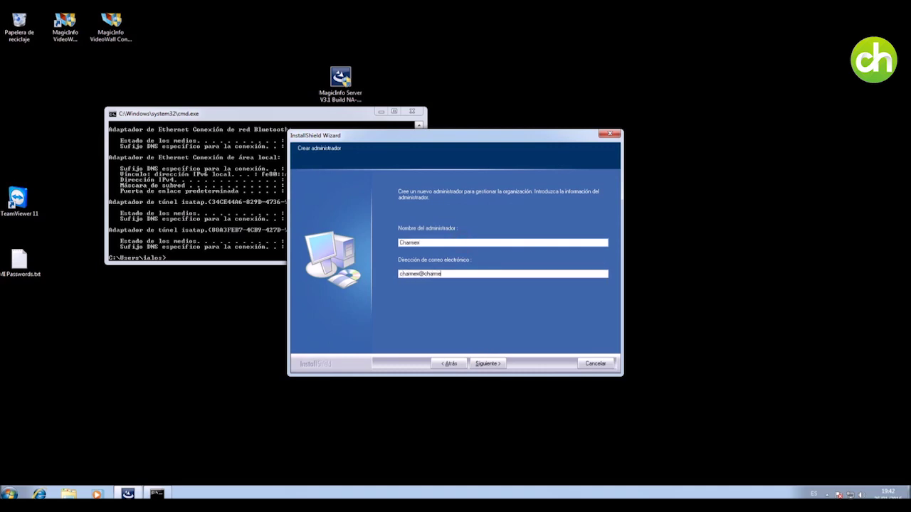
pyautogui.press('Return')
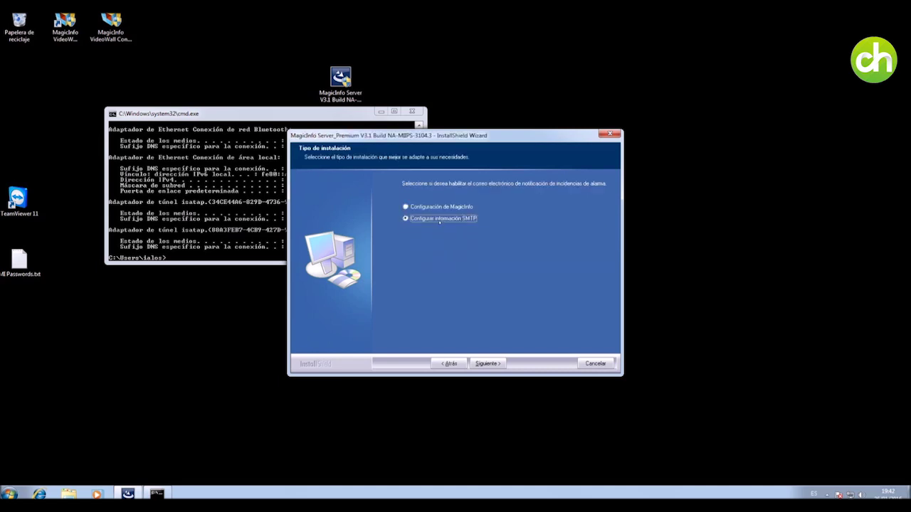
pyautogui.click(483, 363)
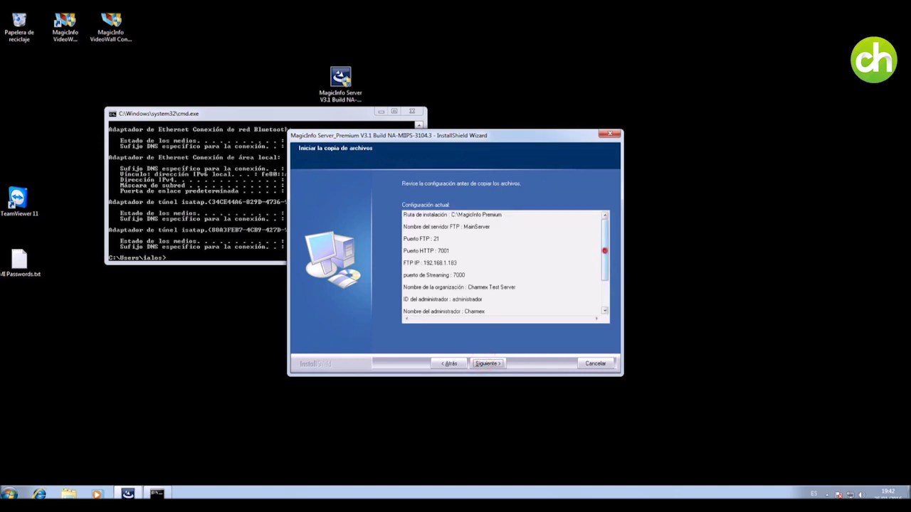
pyautogui.scroll(-3, 601, 262)
pyautogui.scroll(3, 600, 261)
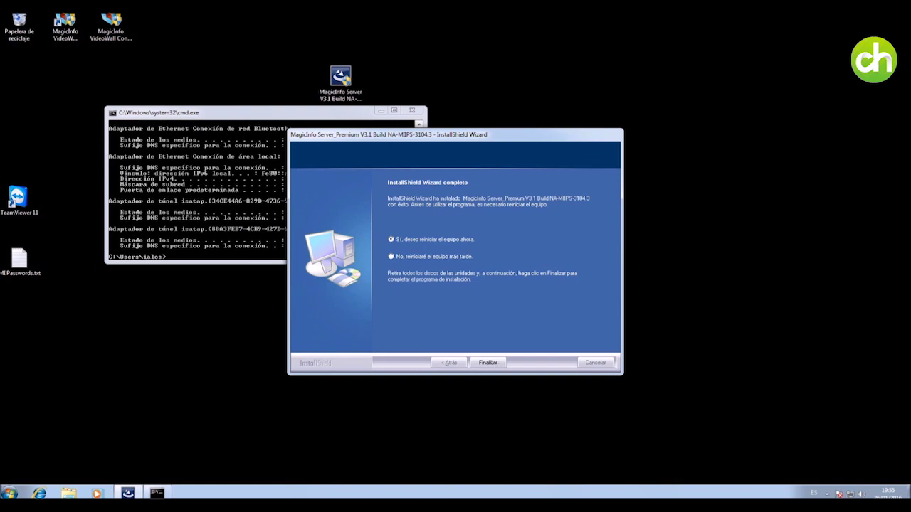
# Click Finalizar on the MagicInfo installer and close the cmd window.
pyautogui.click(488, 362)
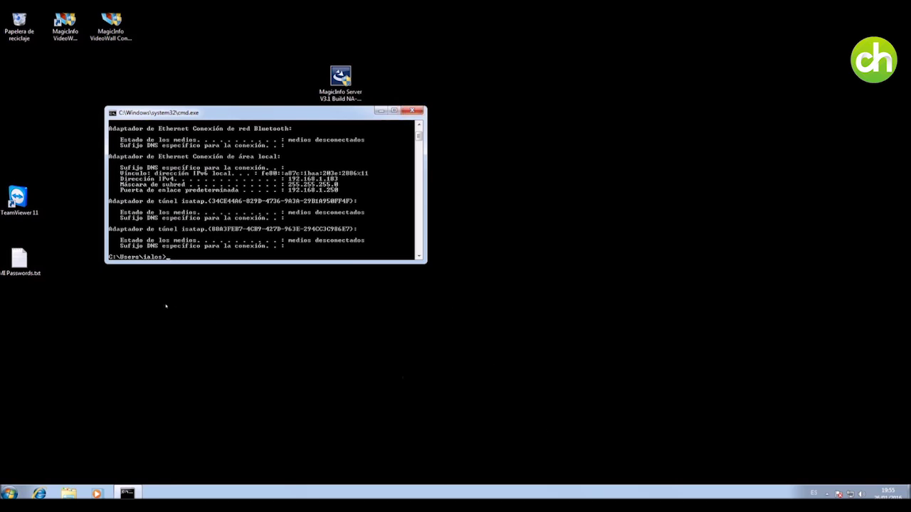
pyautogui.hotkey('alt', 'F4')
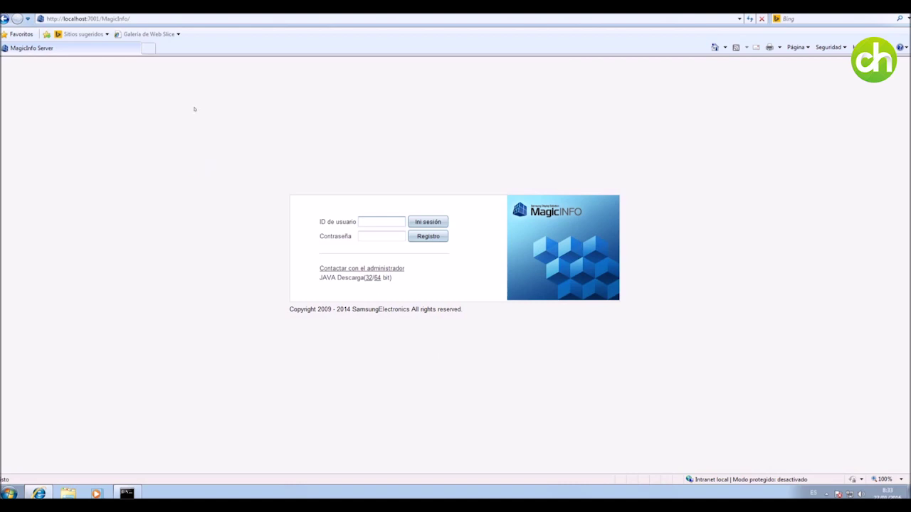
# Reload the MagicInfo login page, then bring up the ipconfig output showing IPv4 address 192.168.1.183.
pyautogui.click(114, 18)
pyautogui.click(86, 19)
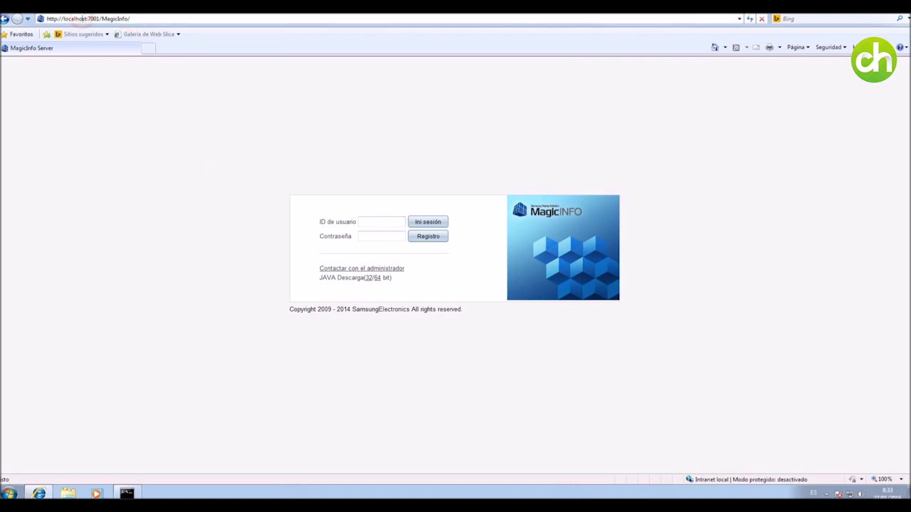
pyautogui.moveTo(86, 18); pyautogui.dragTo(63, 18)
pyautogui.press('Return')
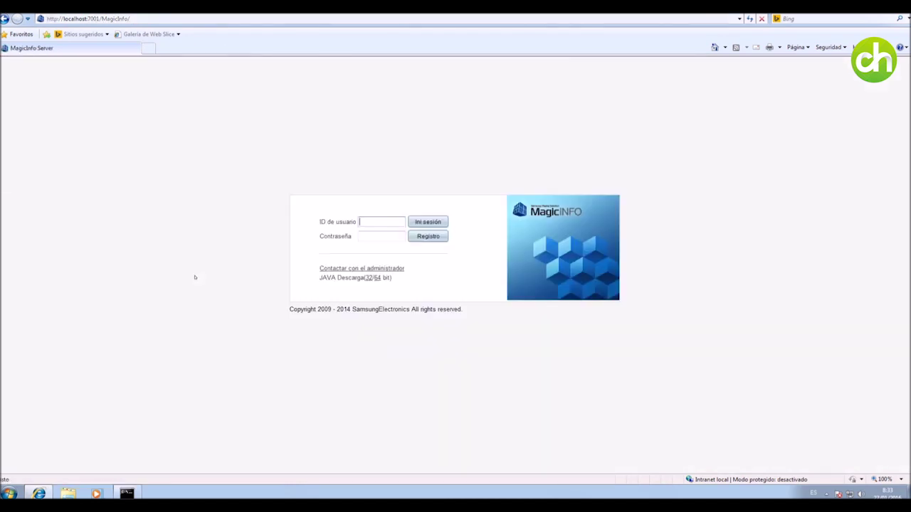
pyautogui.click(127, 492)
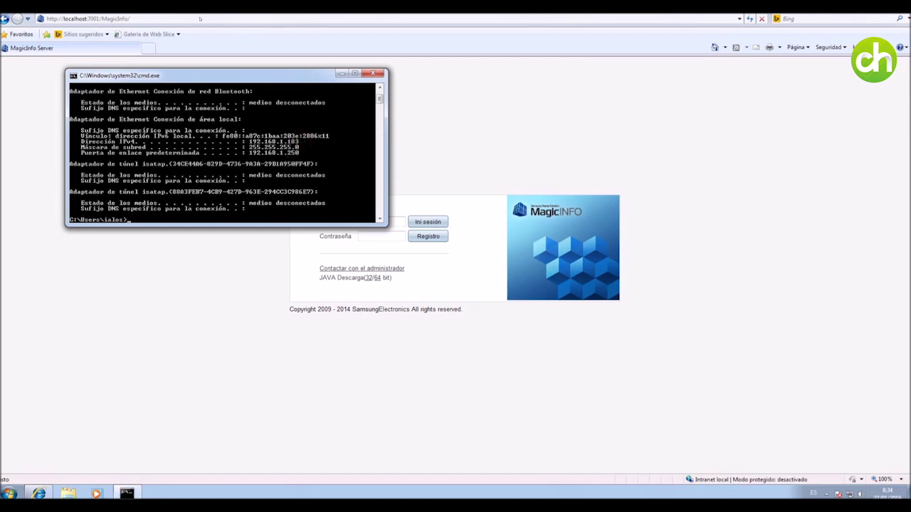
# Load the MagicInfo login page at 192.168.1.183 instead of localhost.
pyautogui.click(85, 18)
pyautogui.click(85, 19)
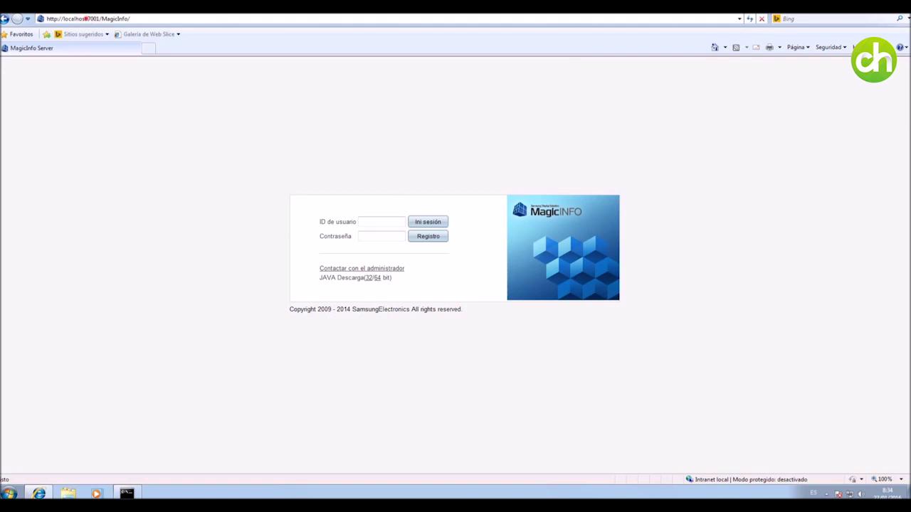
pyautogui.moveTo(87, 18); pyautogui.dragTo(63, 19)
pyautogui.write('192.168.1.183')
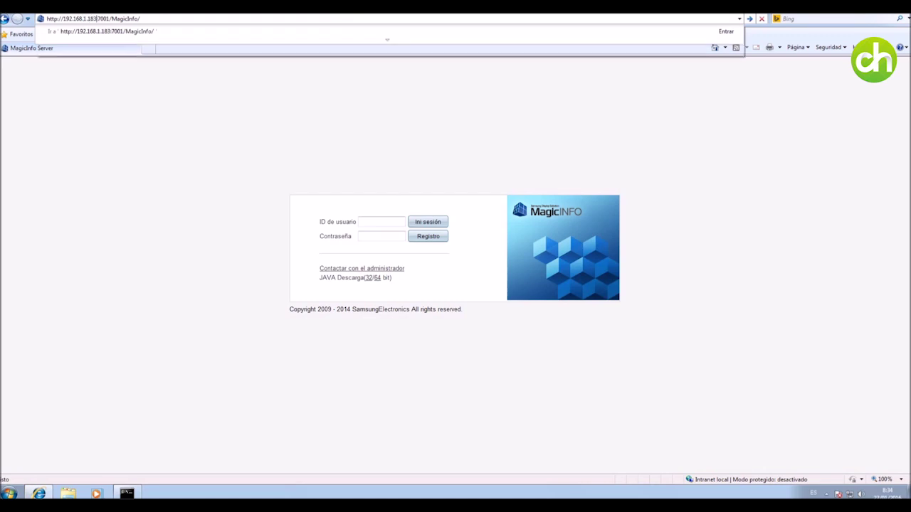
pyautogui.press('Return')
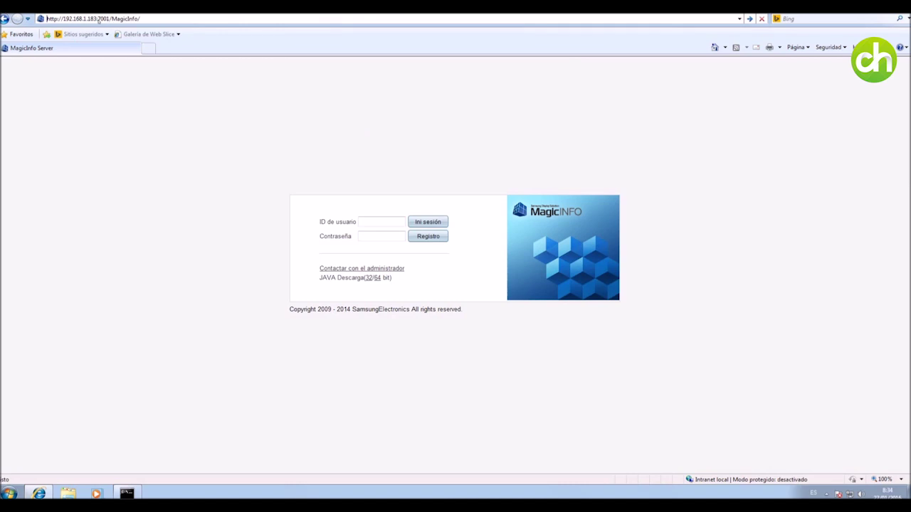
pyautogui.click(98, 19)
pyautogui.press('Return')
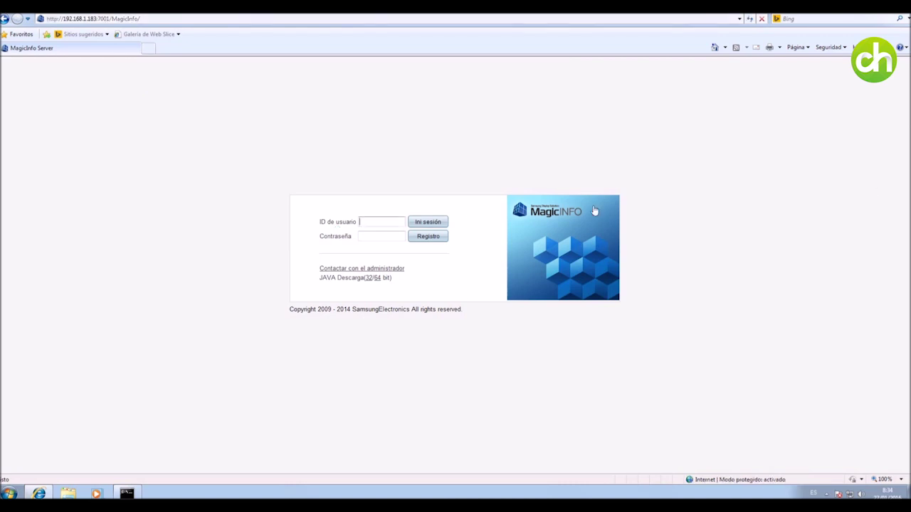
pyautogui.click(149, 95)
# Enter the administrator user ID and password in the login fields, retyping the password once.
pyautogui.click(383, 222)
pyautogui.write('admin')
pyautogui.press('Tab')
pyautogui.write('admin2')
pyautogui.hotkey('ctrl', 'a')
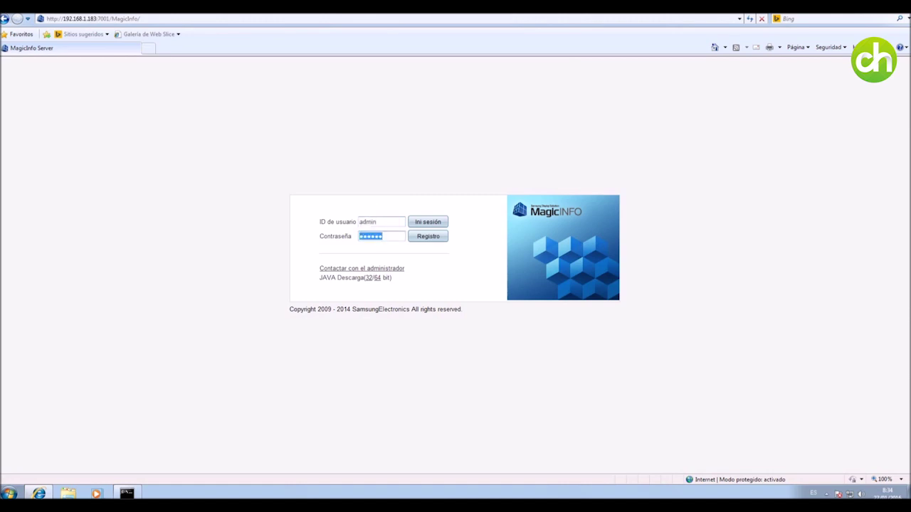
pyautogui.write('admin')
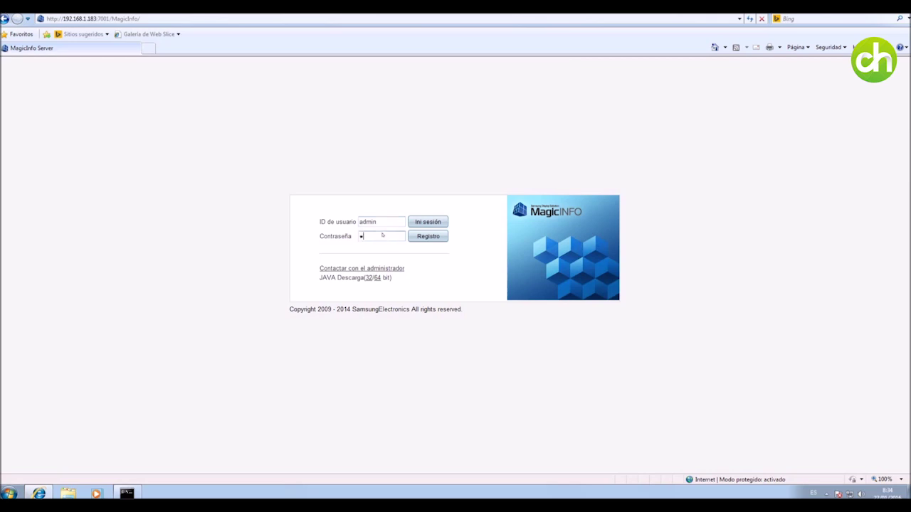
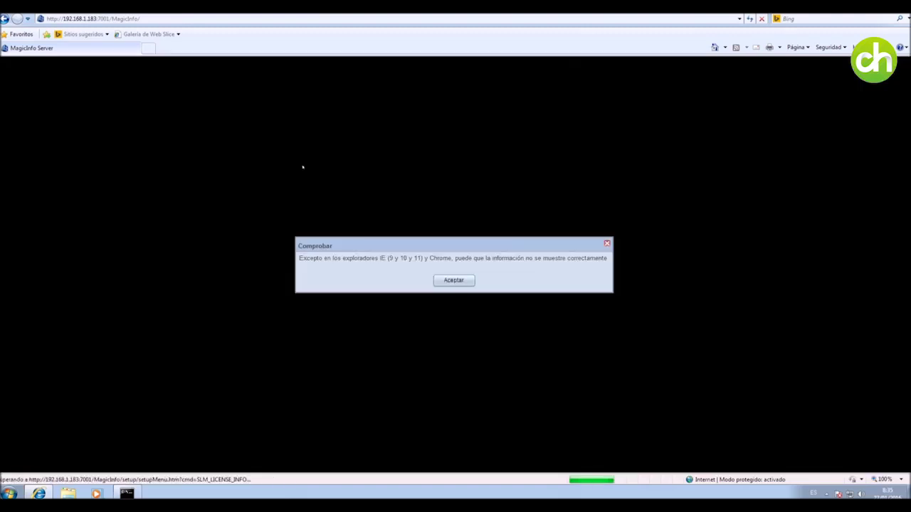
# Dismiss the browser compatibility and unregistered license warnings to reach Info. de licencia.
pyautogui.click(456, 280)
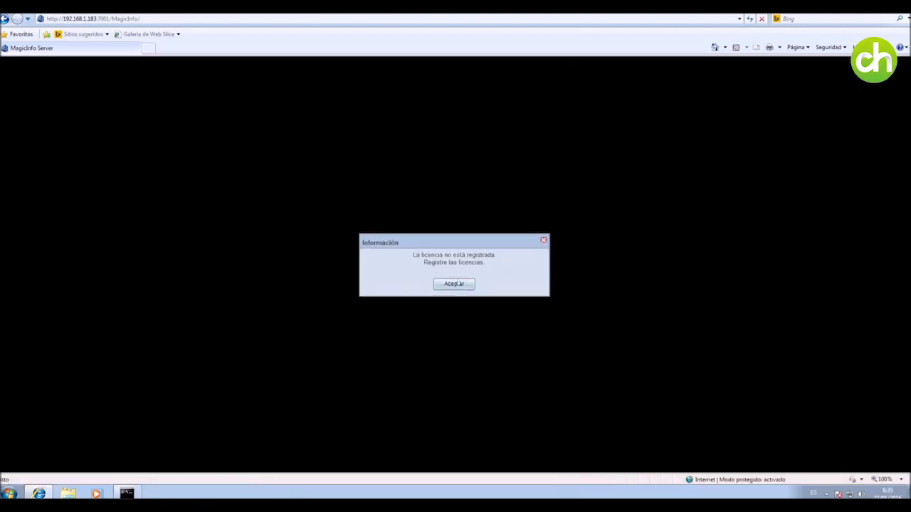
pyautogui.click(453, 281)
pyautogui.click(458, 282)
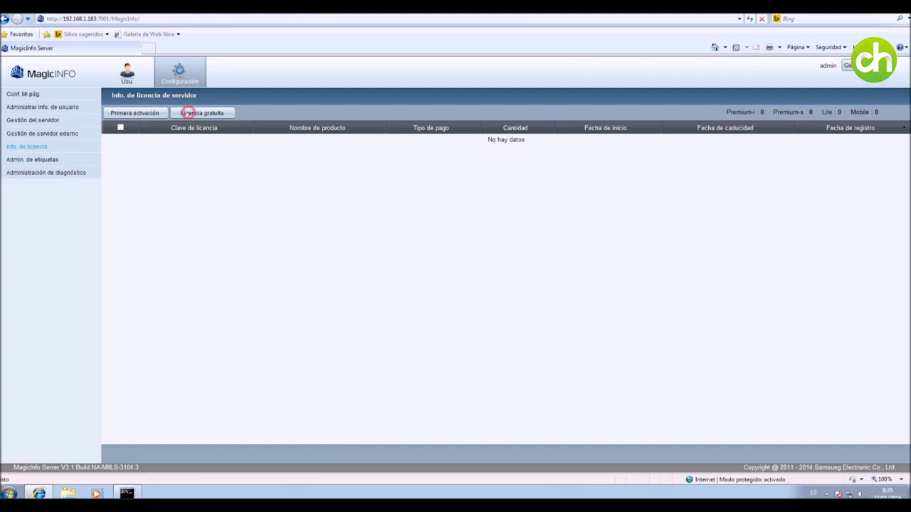
# Start a free license request for the premium s product with company Charmex.
pyautogui.click(187, 113)
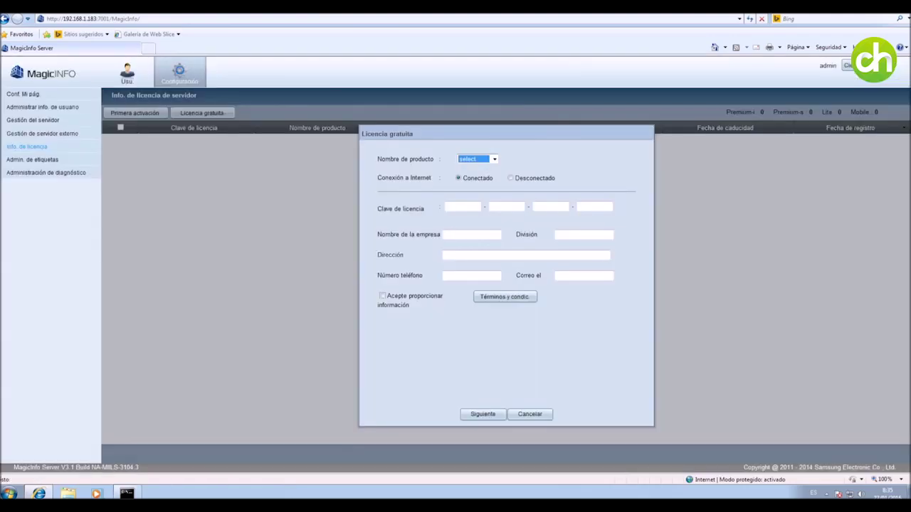
pyautogui.click(491, 157)
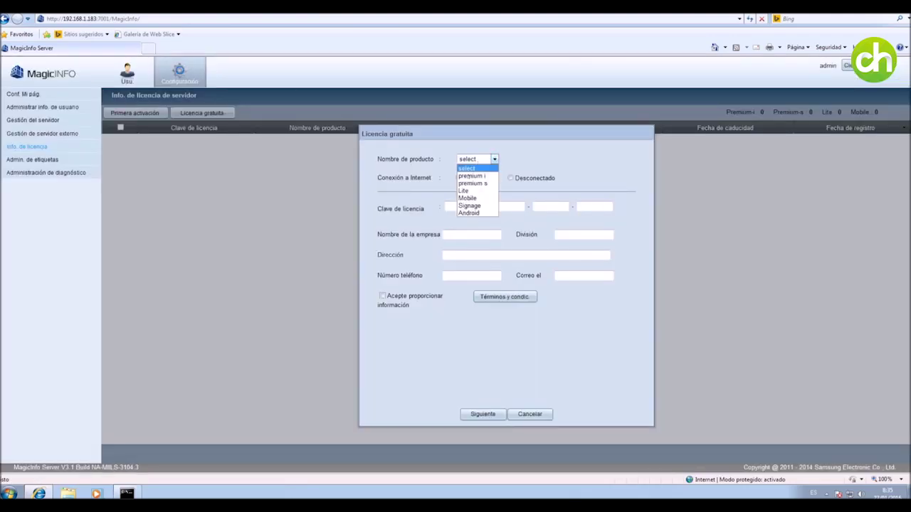
pyautogui.click(467, 183)
pyautogui.click(458, 234)
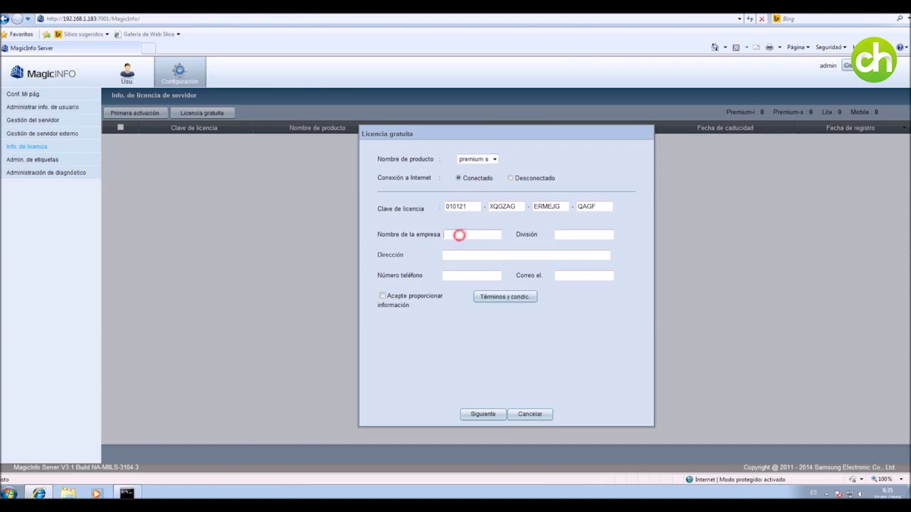
pyautogui.write('Charmex')
# Enter division IT, then fill in the address, phone number and contact e-mail.
pyautogui.click(583, 234)
pyautogui.write('IT')
pyautogui.press('Tab')
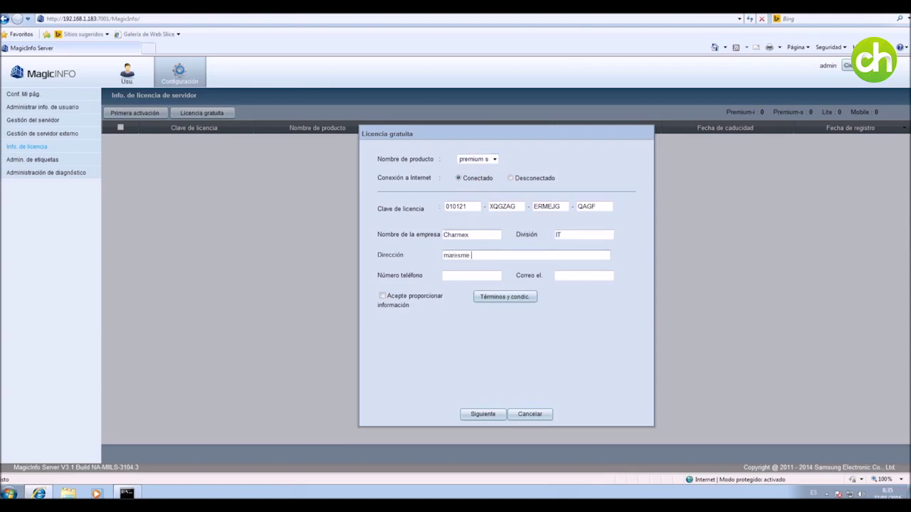
pyautogui.press('Tab')
pyautogui.write('999999')
pyautogui.press('Tab')
pyautogui.write('a')
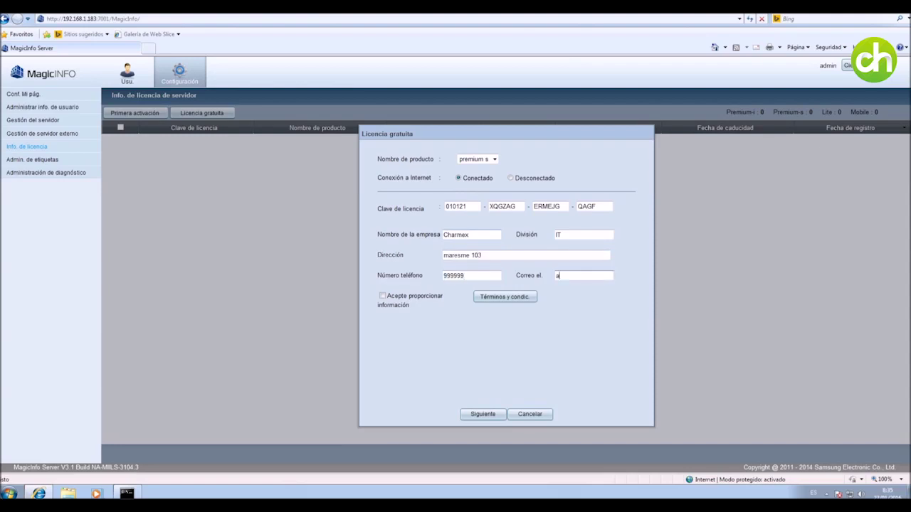
pyautogui.write('ch')
pyautogui.press('BackSpace')
pyautogui.press('BackSpace')
pyautogui.press('BackSpace')
pyautogui.write('ache')
pyautogui.press('BackSpace')
pyautogui.press('BackSpace')
pyautogui.press('BackSpace')
pyautogui.press('BackSpace')
# Agree to provide the information, submit the request, and confirm the Premium-S activation messages.
pyautogui.click(382, 295)
pyautogui.click(484, 414)
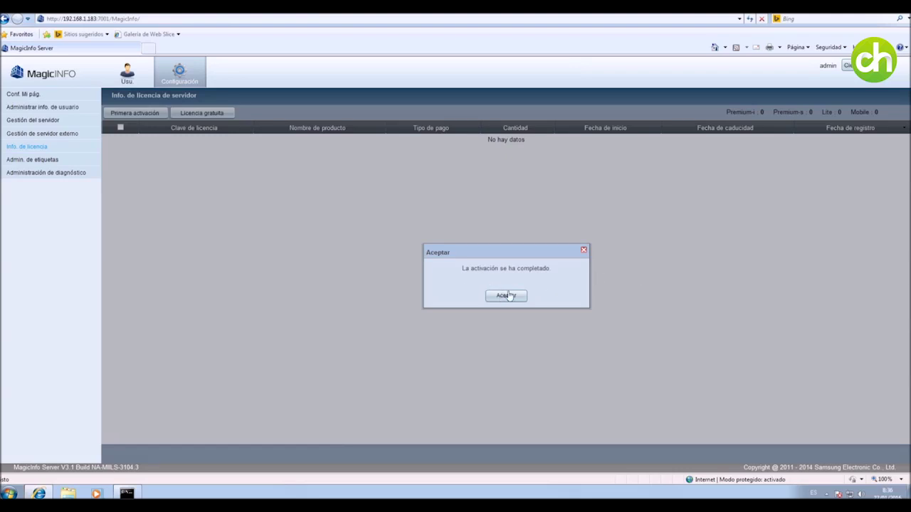
pyautogui.click(506, 297)
pyautogui.click(509, 301)
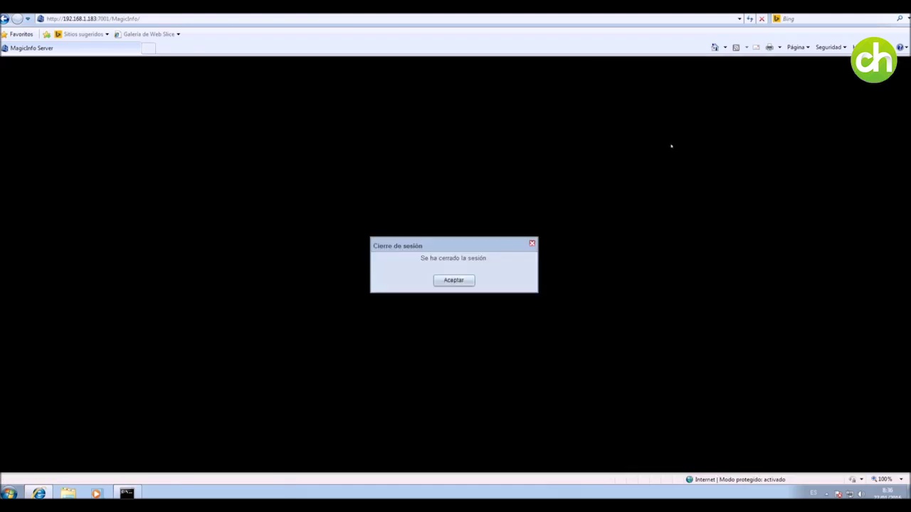
# Sign back in with the administrator ID and password, then dismiss the browser warning.
pyautogui.click(451, 279)
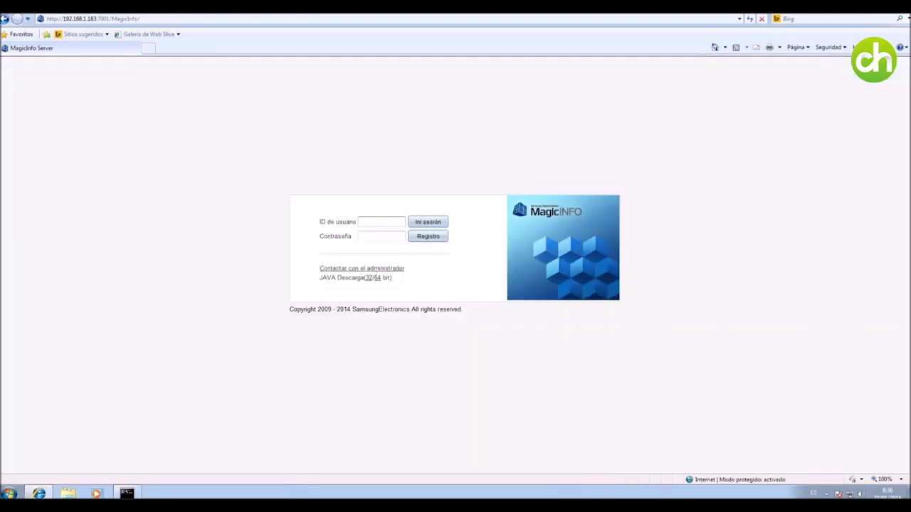
pyautogui.write('admin')
pyautogui.press('Left')
pyautogui.press('Left')
pyautogui.press('BackSpace')
pyautogui.press('Tab')
pyautogui.write('a*********')
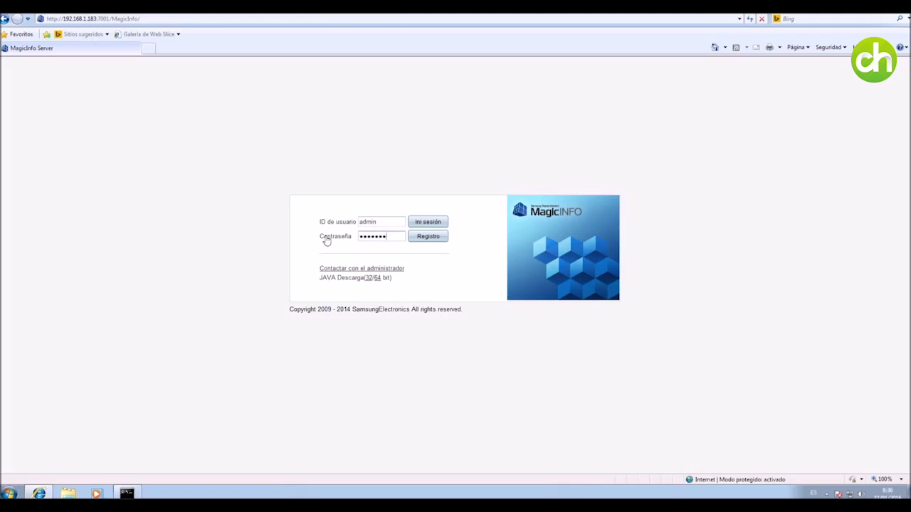
pyautogui.write('*')
pyautogui.press('Return')
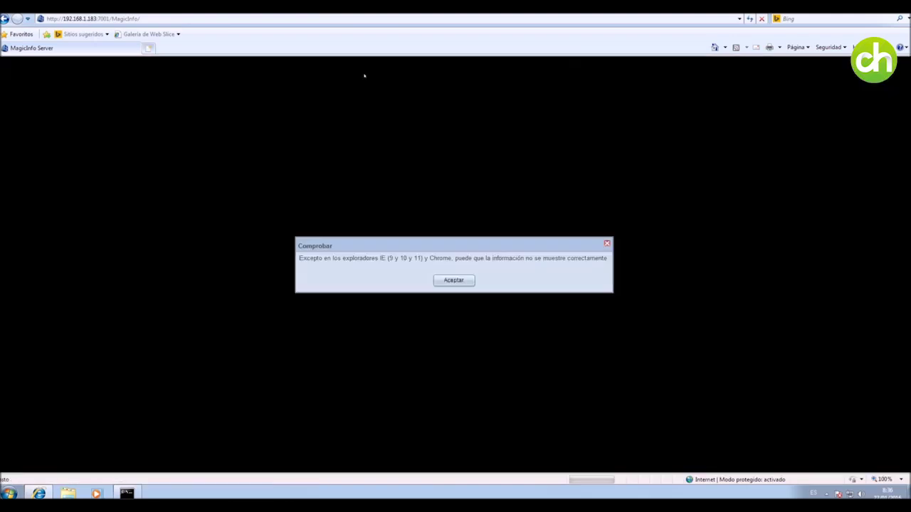
pyautogui.click(455, 280)
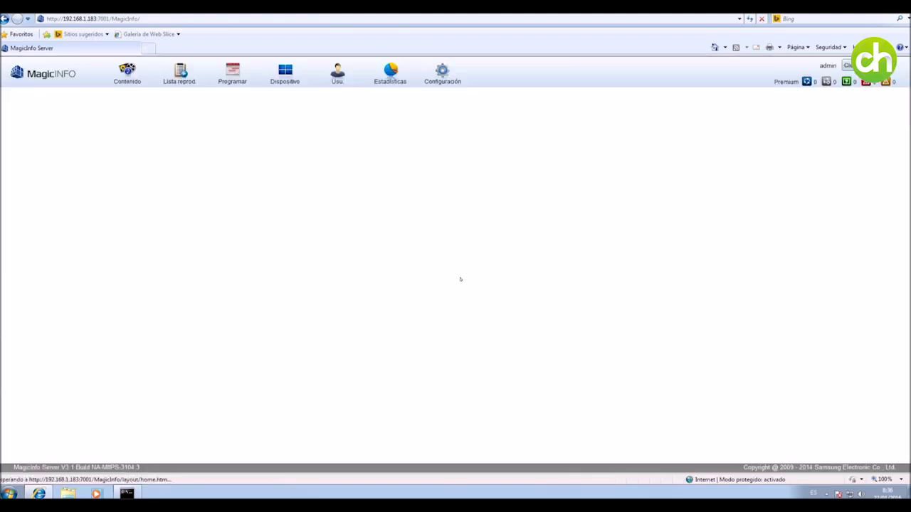